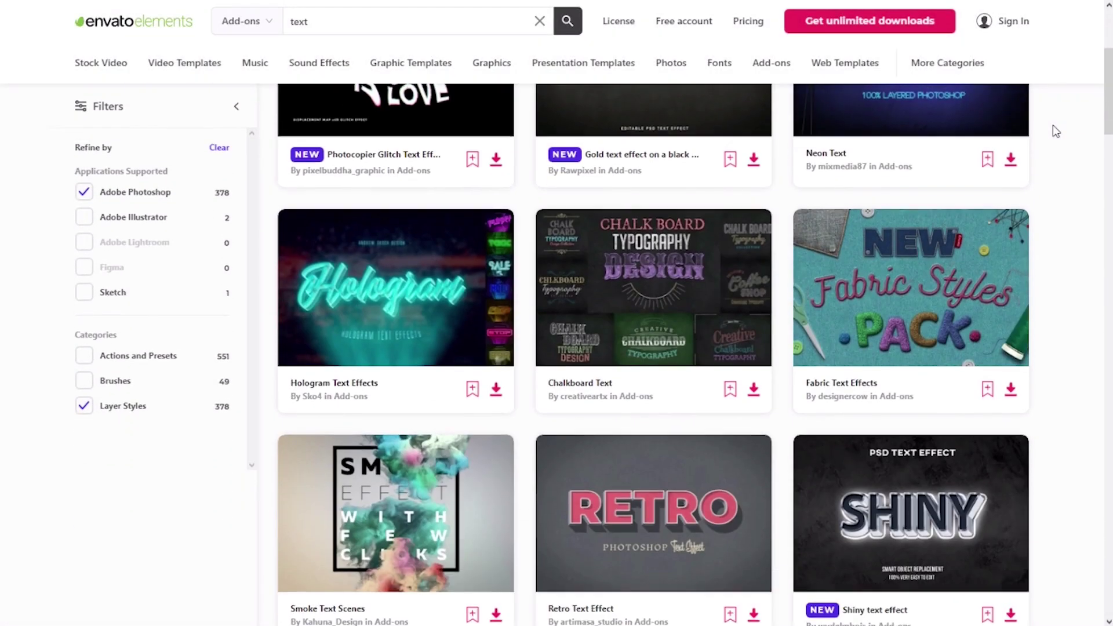
Step: Scroll further down the Envato Elements 'text' add-ons filtered to Photoshop Layer Styles
scroll(1052, 125, down, 6)
scroll(1052, 124, down, 6)
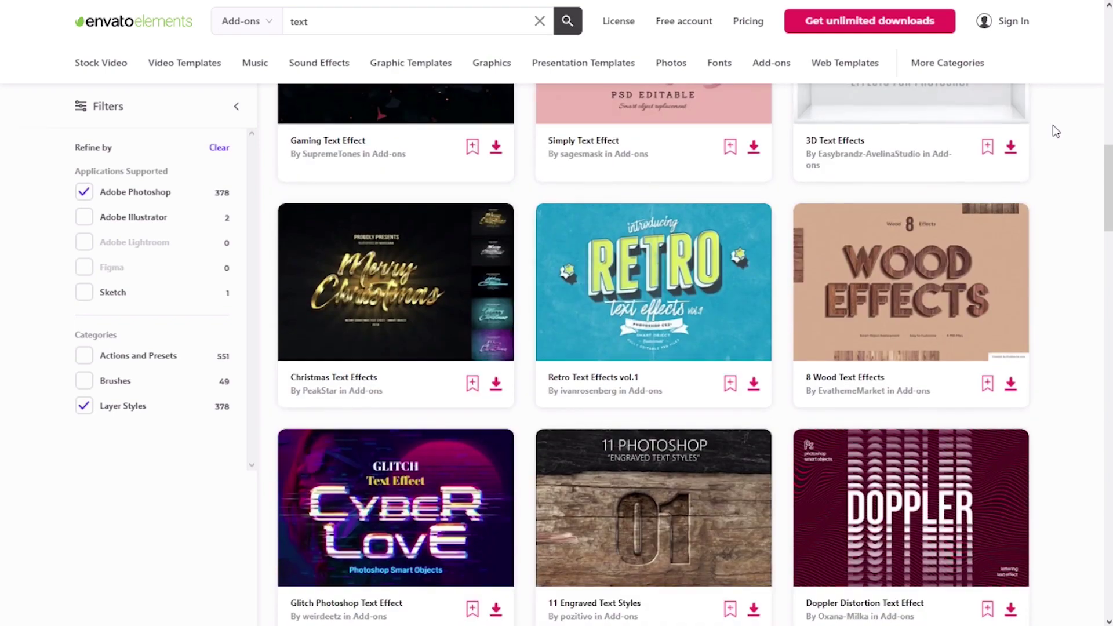
scroll(1053, 124, down, 5)
scroll(1054, 126, down, 5)
scroll(1053, 131, down, 5)
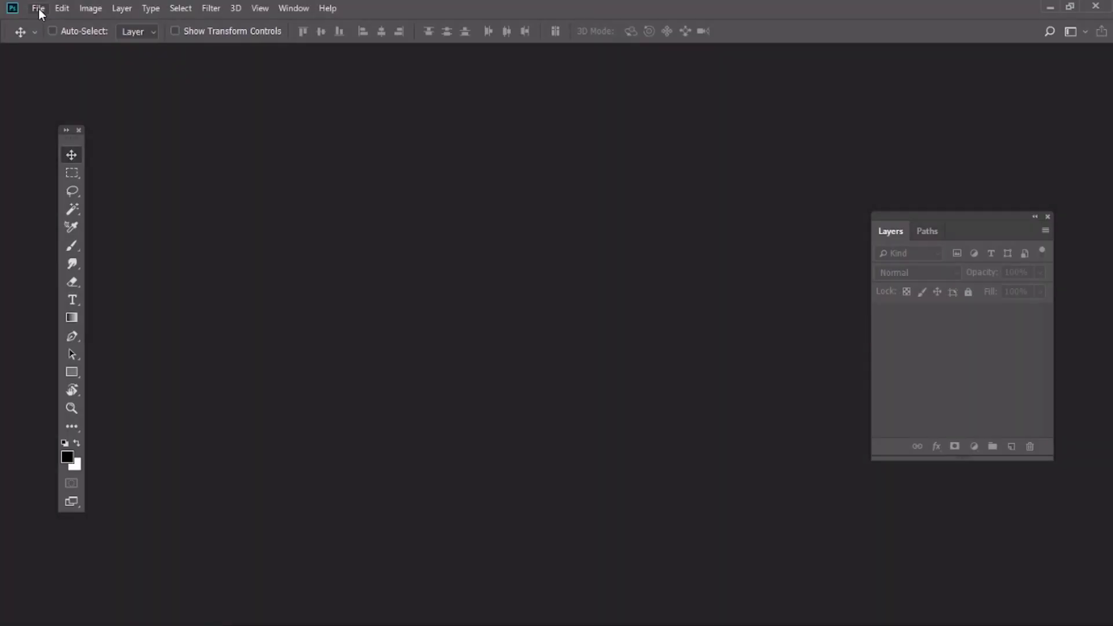
Step: Open Background.png and fit the whole image on screen
click(38, 8)
click(44, 41)
double_click(399, 204)
key(ctrl+0)
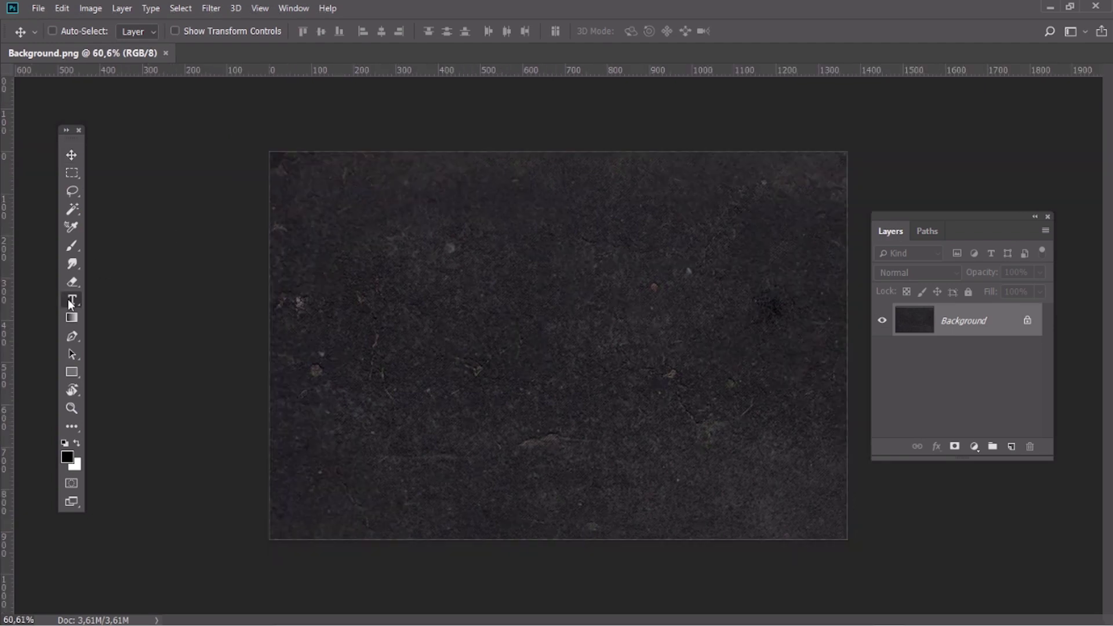
Step: Type the word LAVA as a text layer and centre it on the canvas
click(72, 300)
click(424, 369)
text(LAVA)
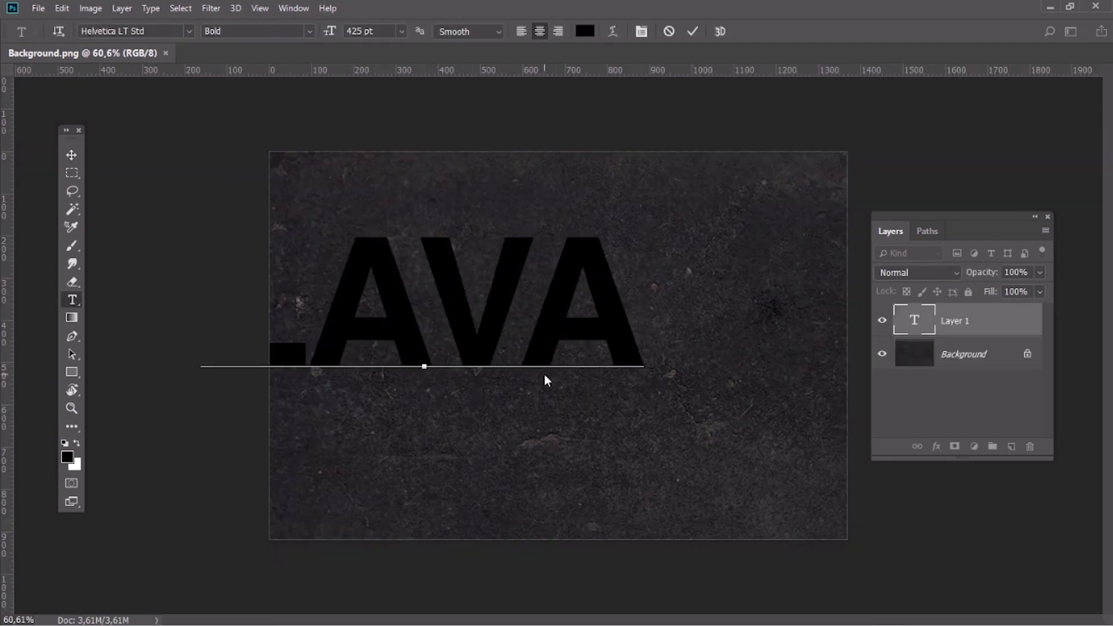
click(72, 155)
drag(473, 327, 589, 362)
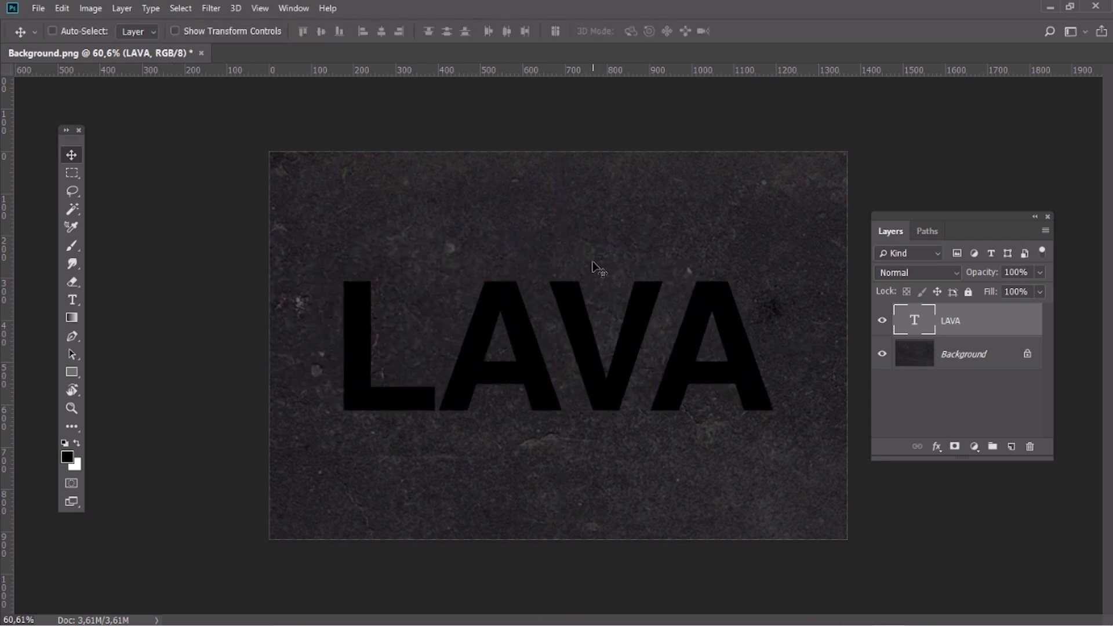
Step: Apply bevel, stroke, inner shadow, inner glow, colour overlay, outer glow and drop shadow to LAVA
double_click(978, 327)
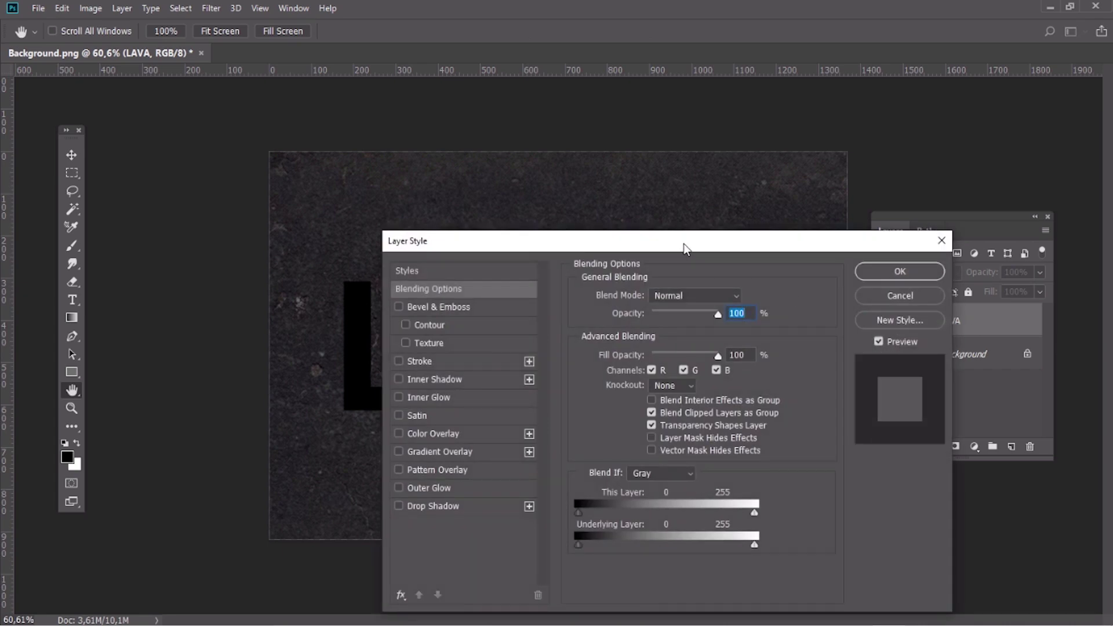
drag(687, 248, 528, 164)
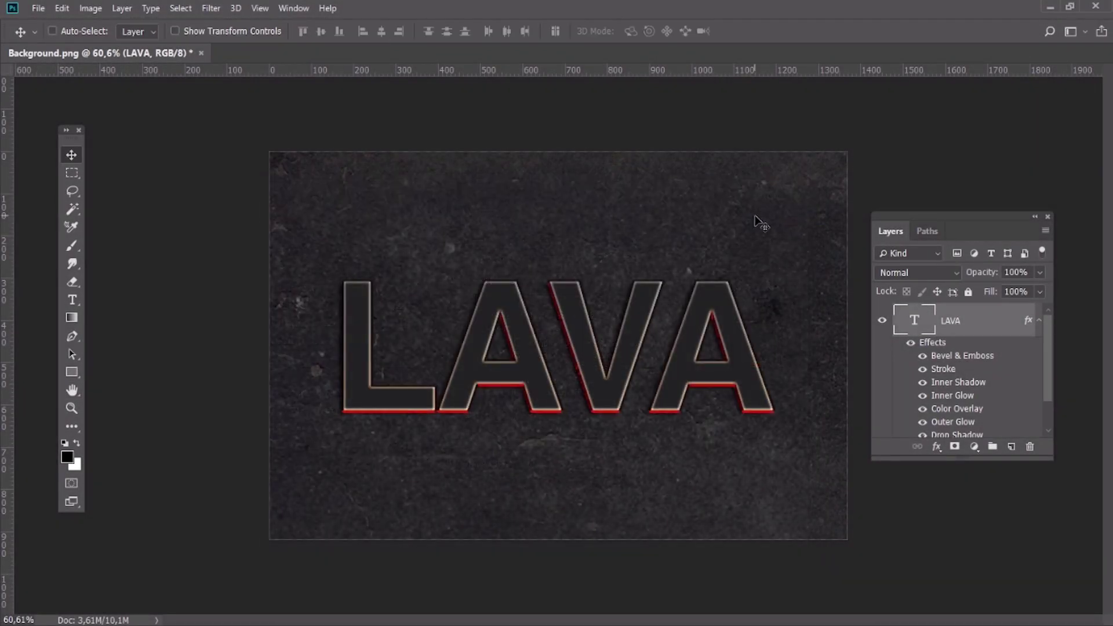
Step: Duplicate LAVA and give the copy 0% fill with a Pin Light 60% pattern overlay, bevel and glows
key(ctrl+j)
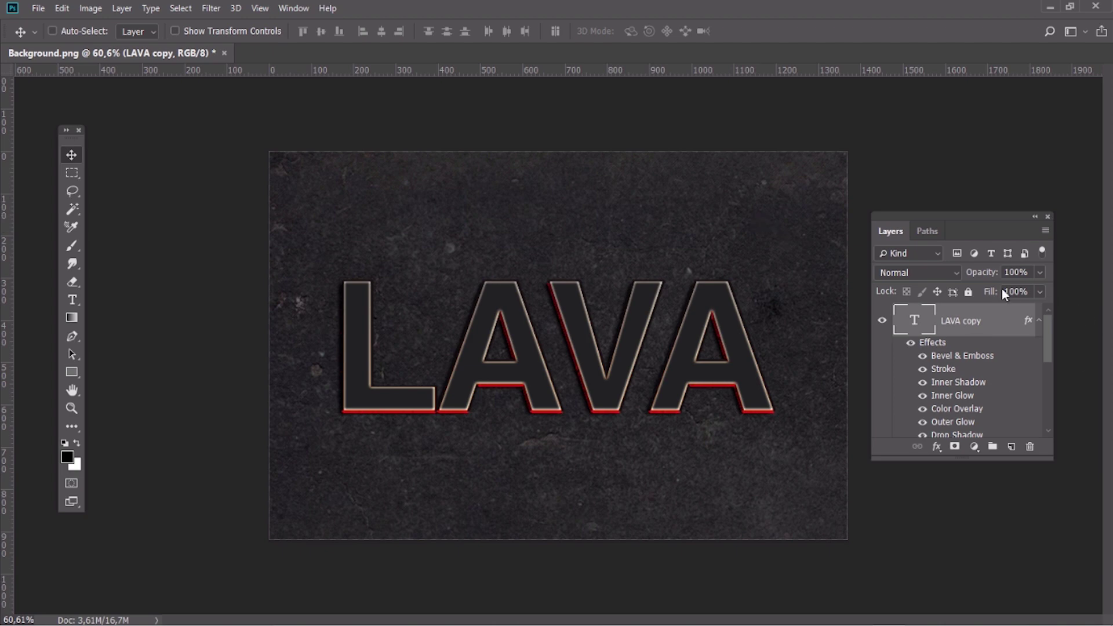
double_click(1003, 324)
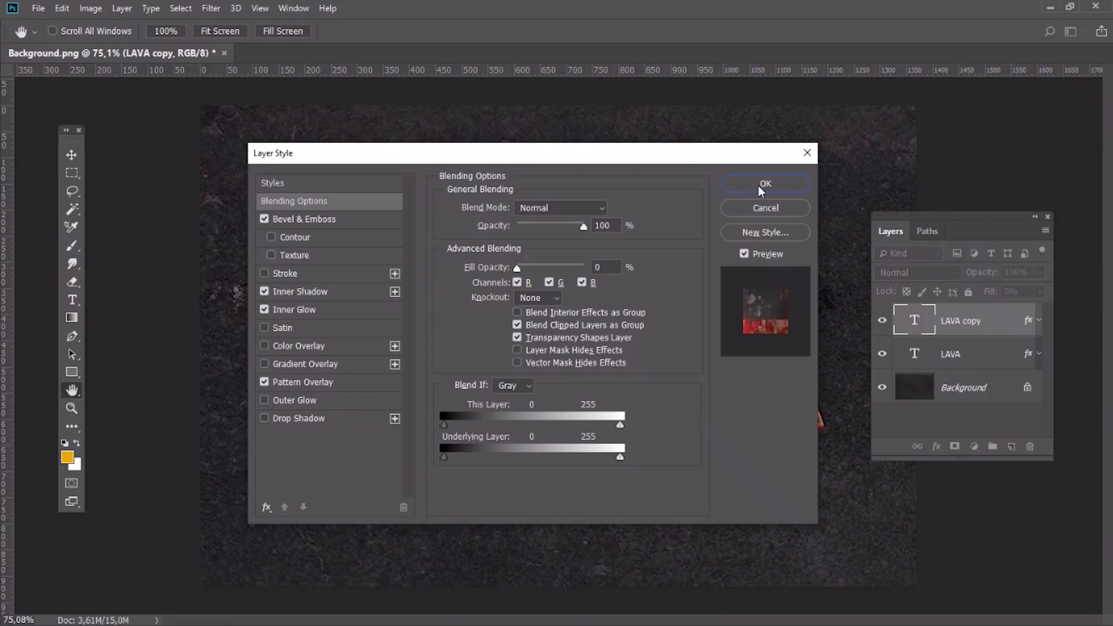
click(761, 186)
Step: Place the magma-texture file linked above Background and stretch it past the canvas corners
click(949, 393)
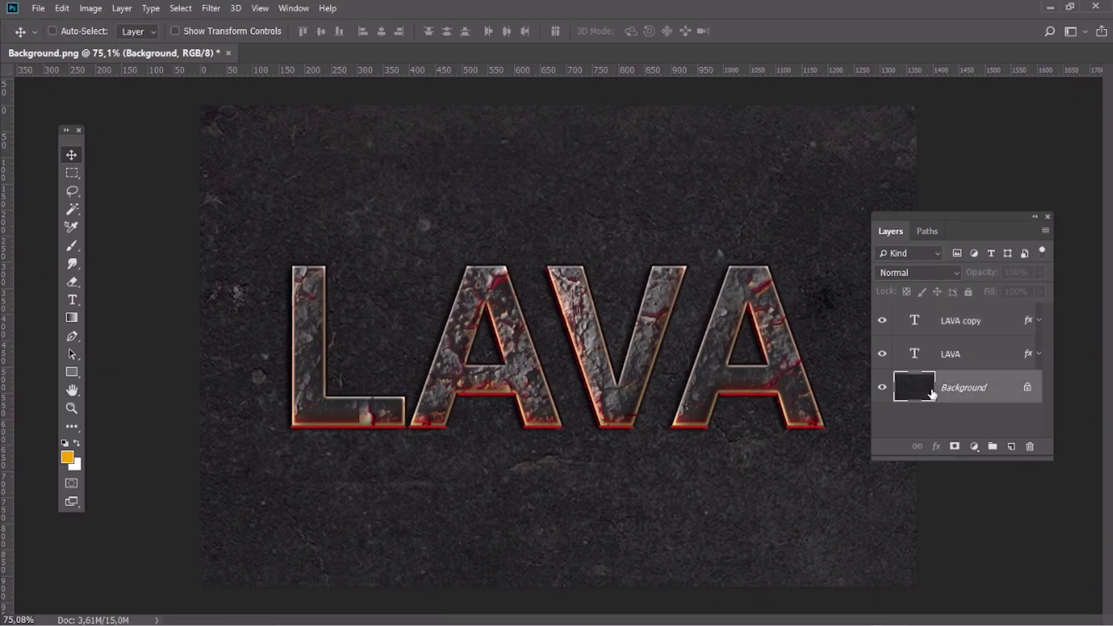
click(38, 8)
click(81, 285)
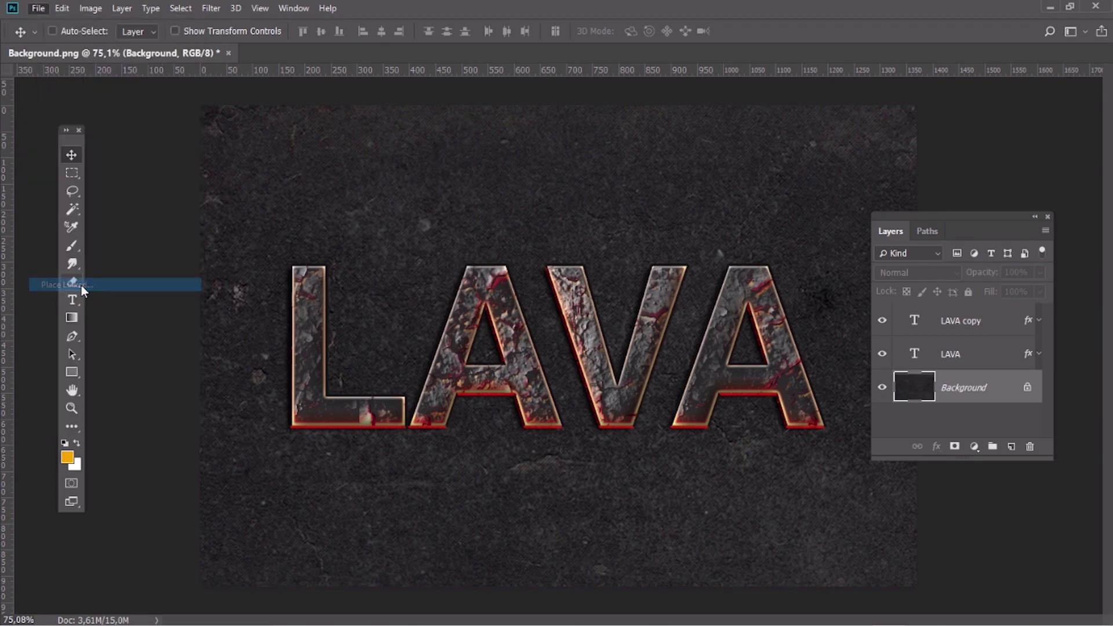
double_click(185, 391)
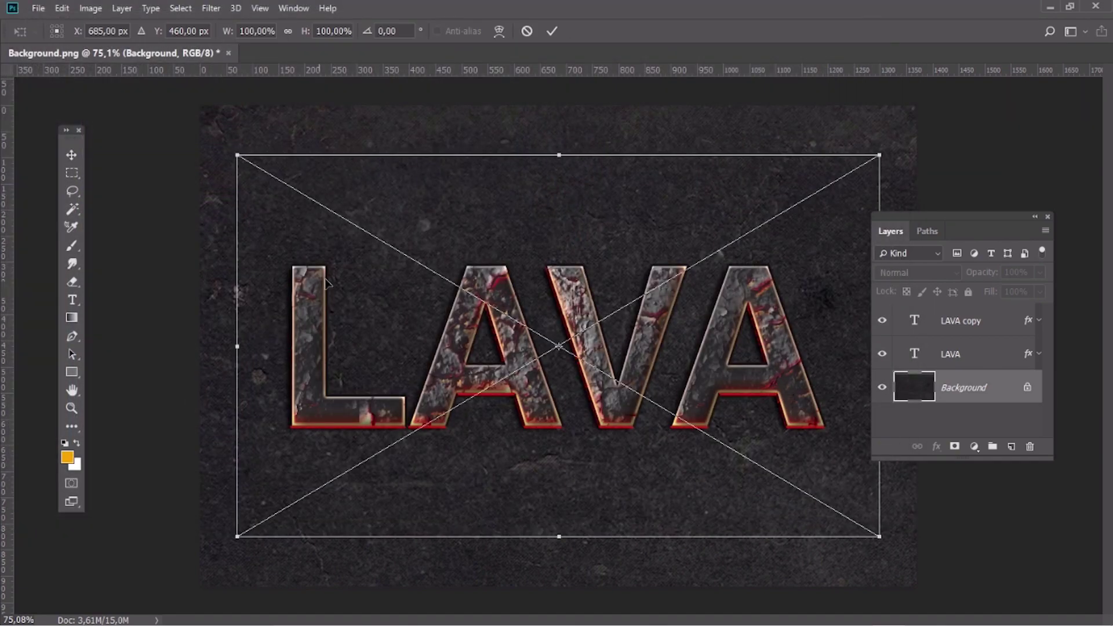
drag(236, 153, 155, 104)
drag(880, 536, 980, 596)
key(Return)
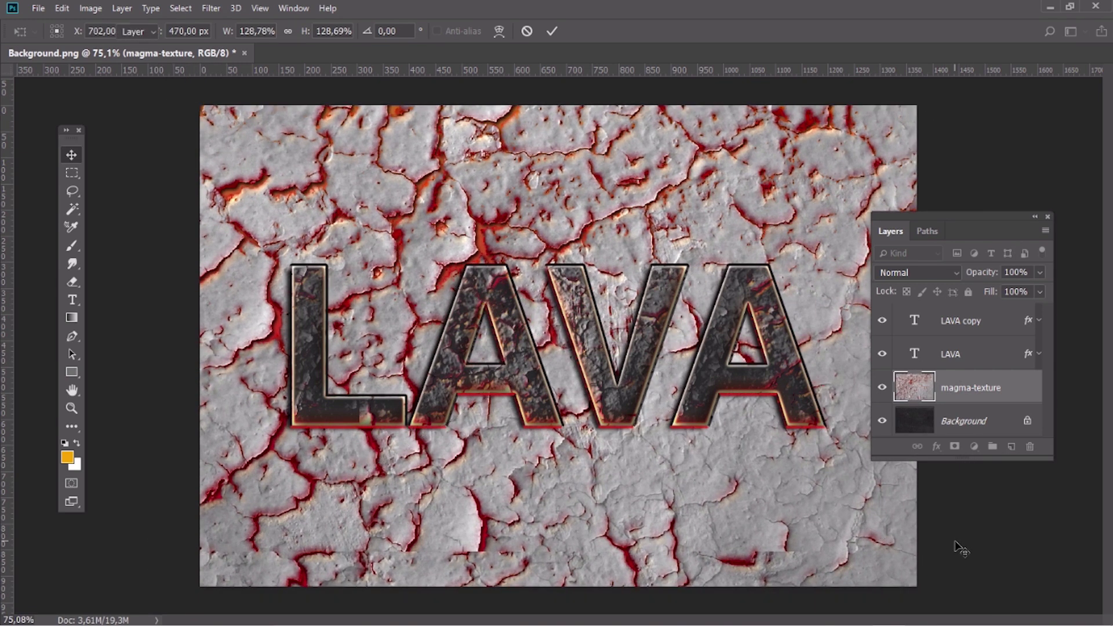
Step: Add a Gradient Map adjustment layer running dark grey 4B4B4B to 1A1A1A
click(121, 9)
mouse_move(234, 193)
click(300, 394)
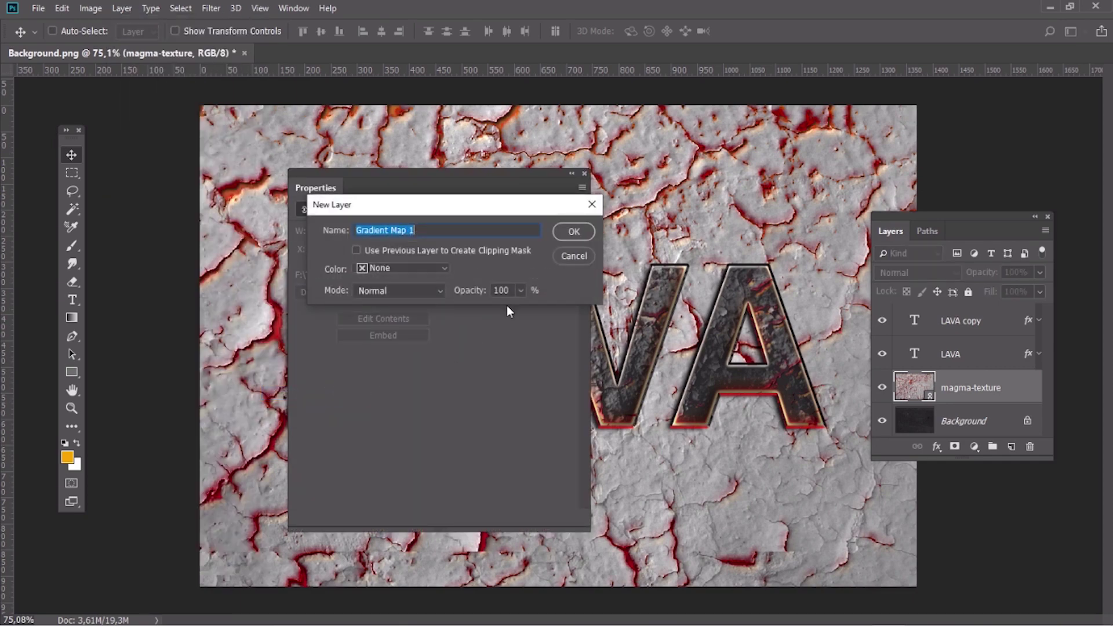
click(566, 229)
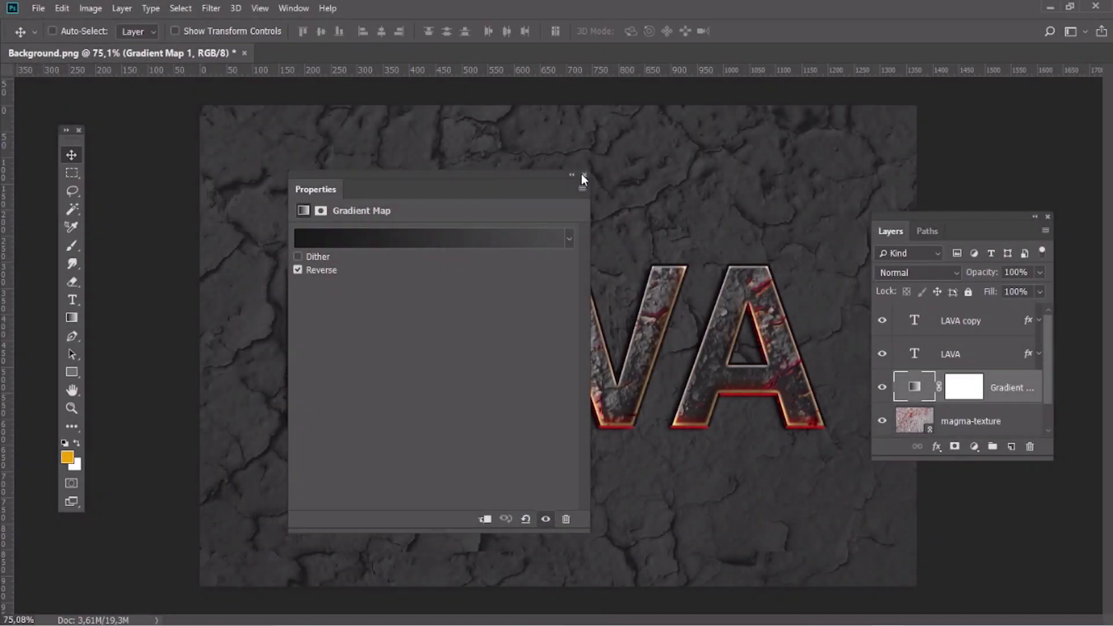
click(581, 173)
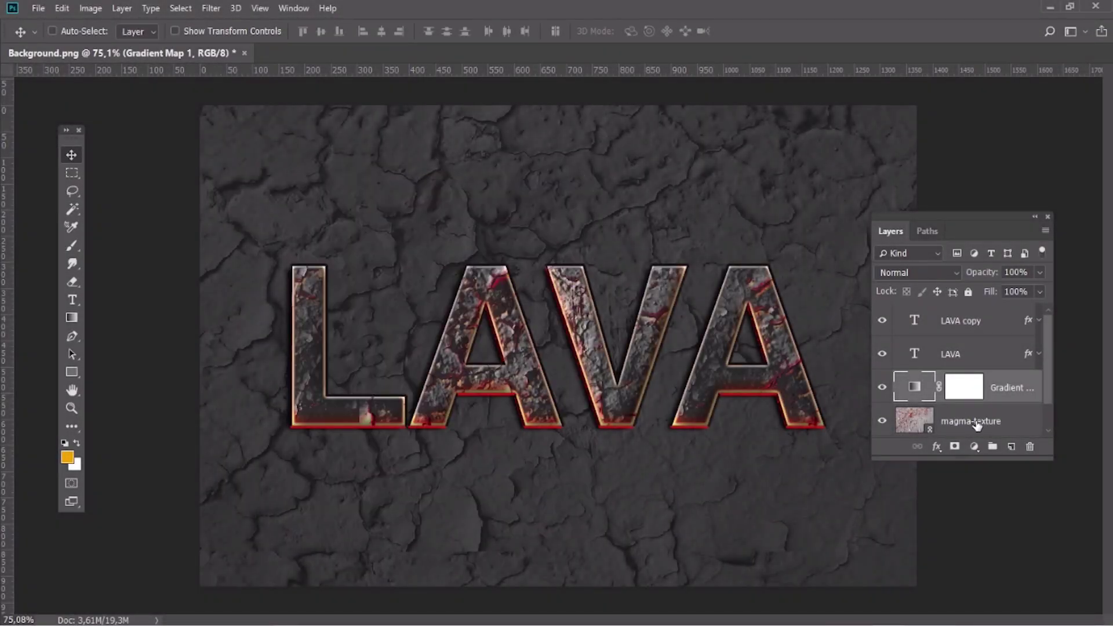
Step: Set the magma-texture layer to Linear Dodge (Add) at 35% opacity
click(977, 423)
click(924, 272)
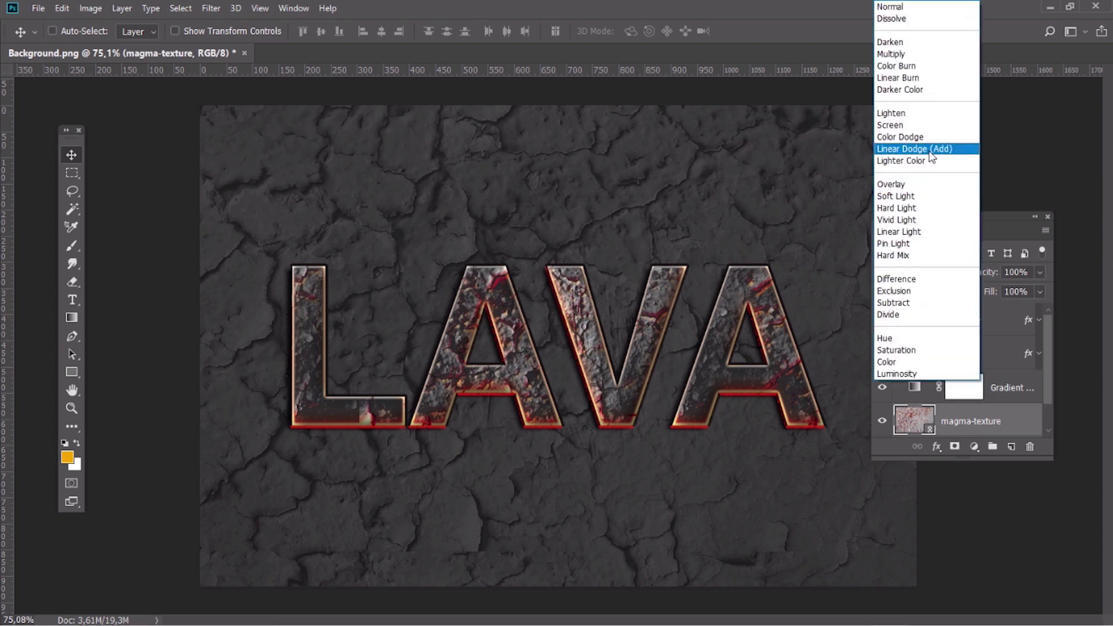
click(934, 149)
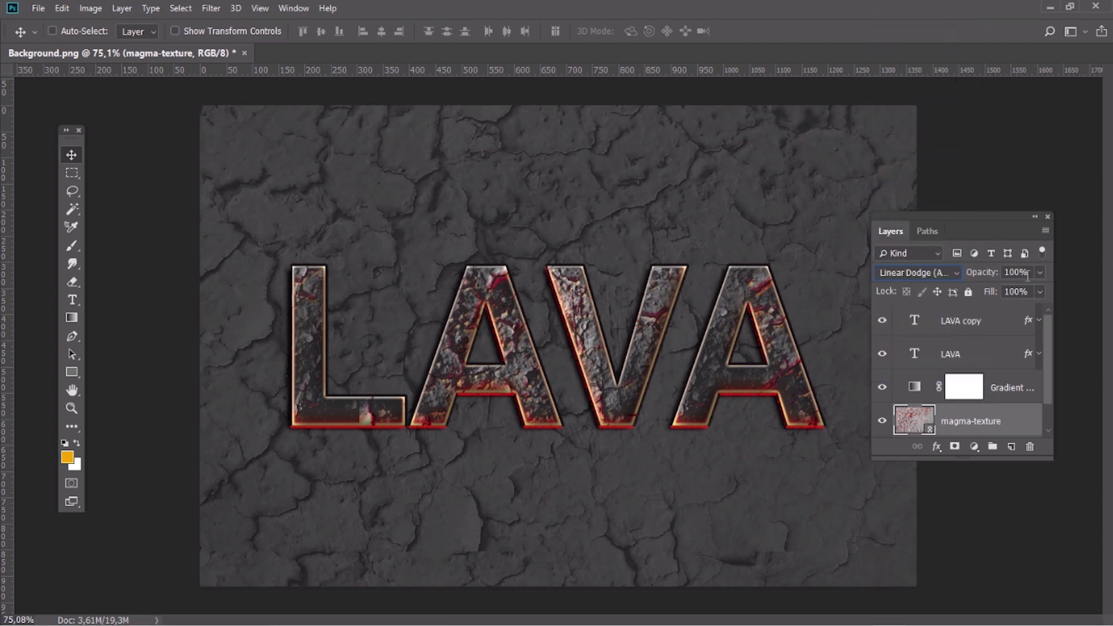
text(35)
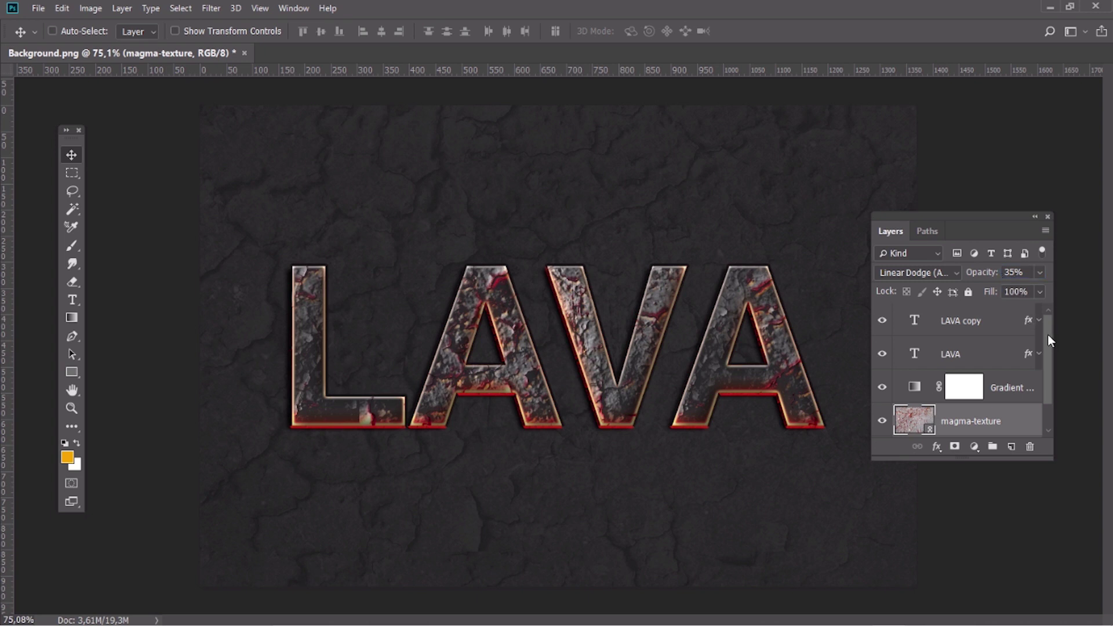
Step: Clip Gradient Map 1 to the magma-texture layer
drag(1046, 336, 1048, 367)
click(1009, 355)
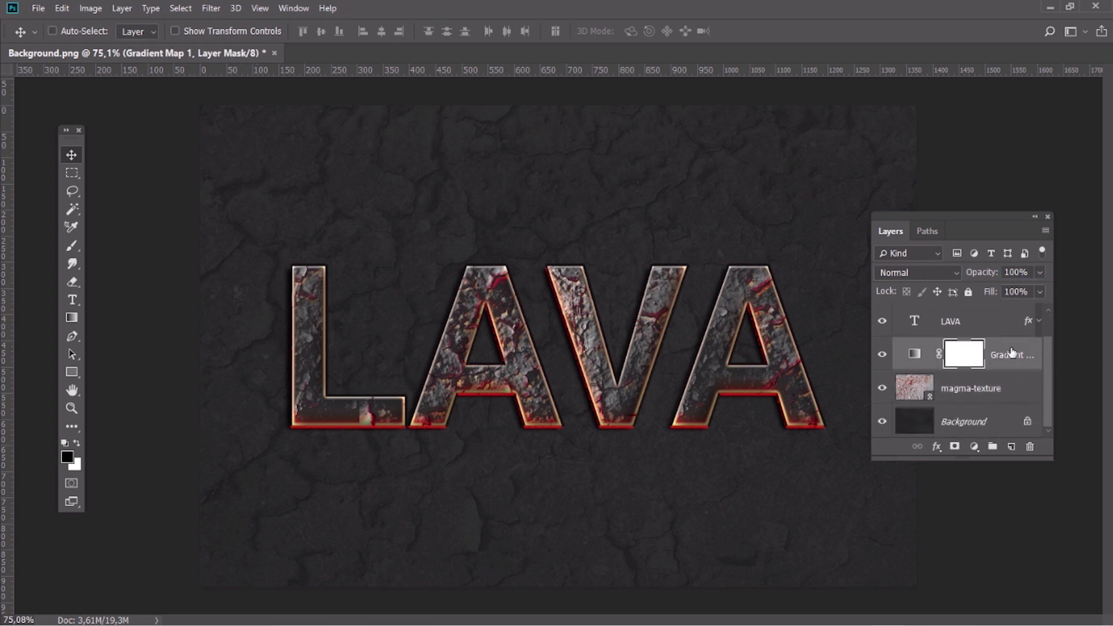
right_click(1011, 353)
click(947, 307)
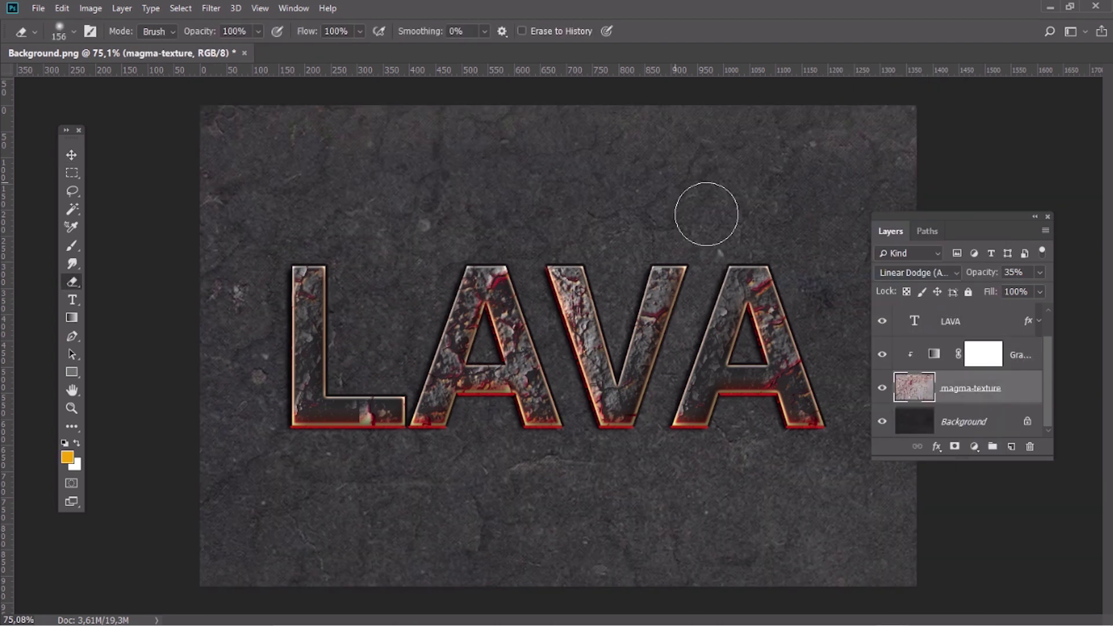
Step: Erase the magma texture away from everywhere outside the LAVA letters
mouse_move(705, 214)
mouse_down()
mouse_move(875, 189)
mouse_move(956, 155)
mouse_move(422, 219)
mouse_move(427, 293)
mouse_move(415, 330)
mouse_move(246, 295)
mouse_move(254, 193)
mouse_move(226, 397)
mouse_move(569, 591)
mouse_move(911, 589)
mouse_move(952, 552)
mouse_move(556, 531)
mouse_move(481, 517)
mouse_move(973, 568)
mouse_move(419, 517)
mouse_move(256, 318)
mouse_move(398, 249)
mouse_move(924, 223)
mouse_move(891, 216)
mouse_up()
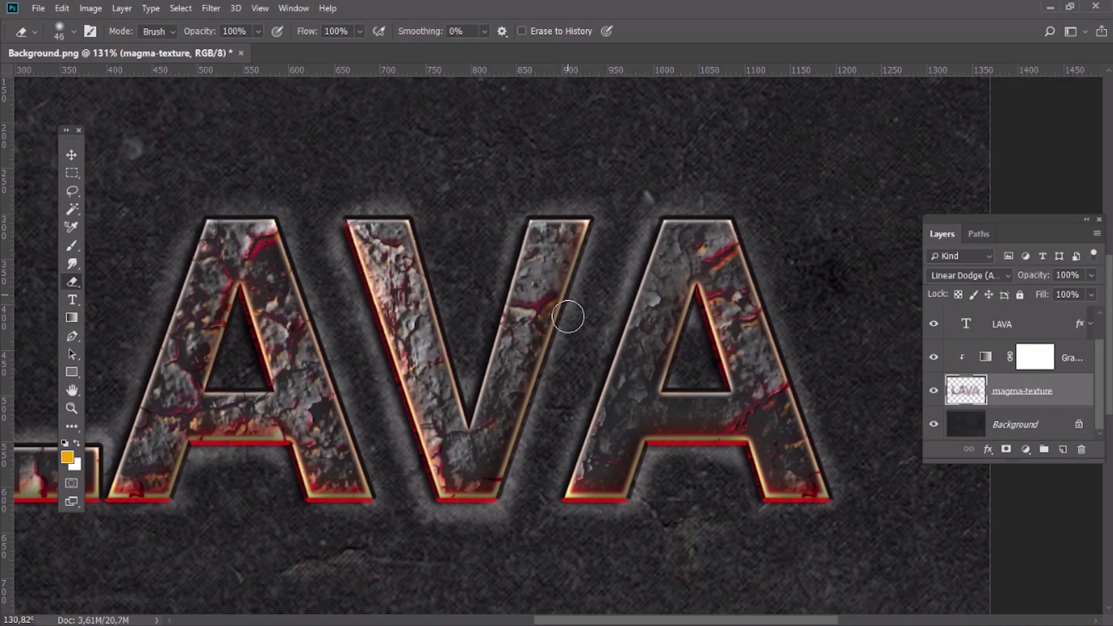
scroll(543, 318, down, 3)
scroll(540, 292, down, 2)
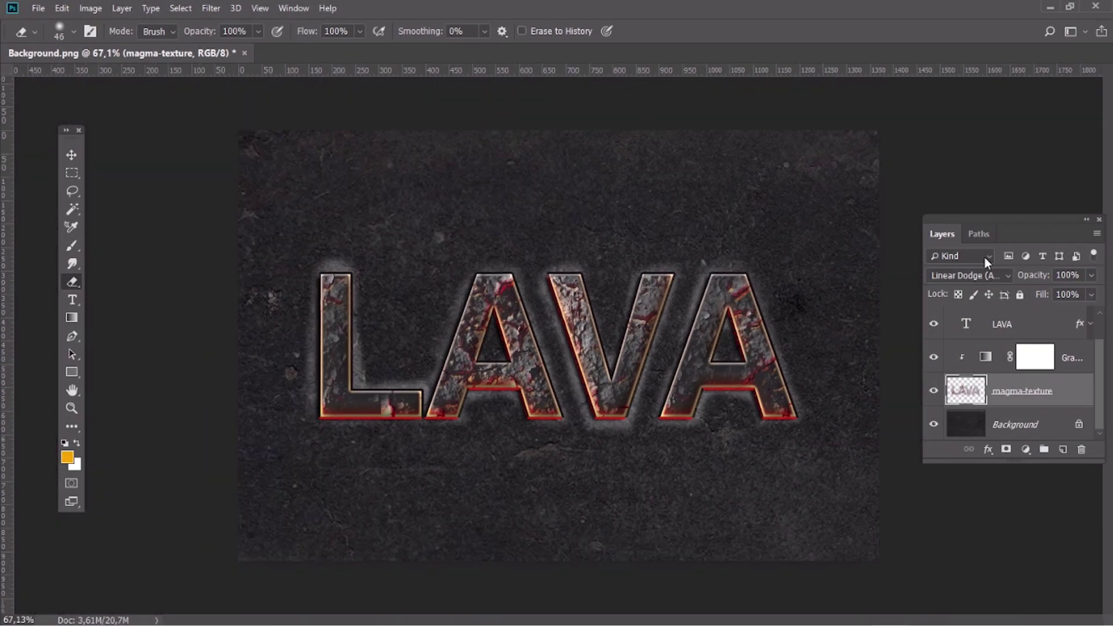
Step: Combine the LAVA text layers into a single smart object
click(1042, 332)
key(ctrl+j)
shift+click(1046, 318)
right_click(1045, 315)
click(923, 169)
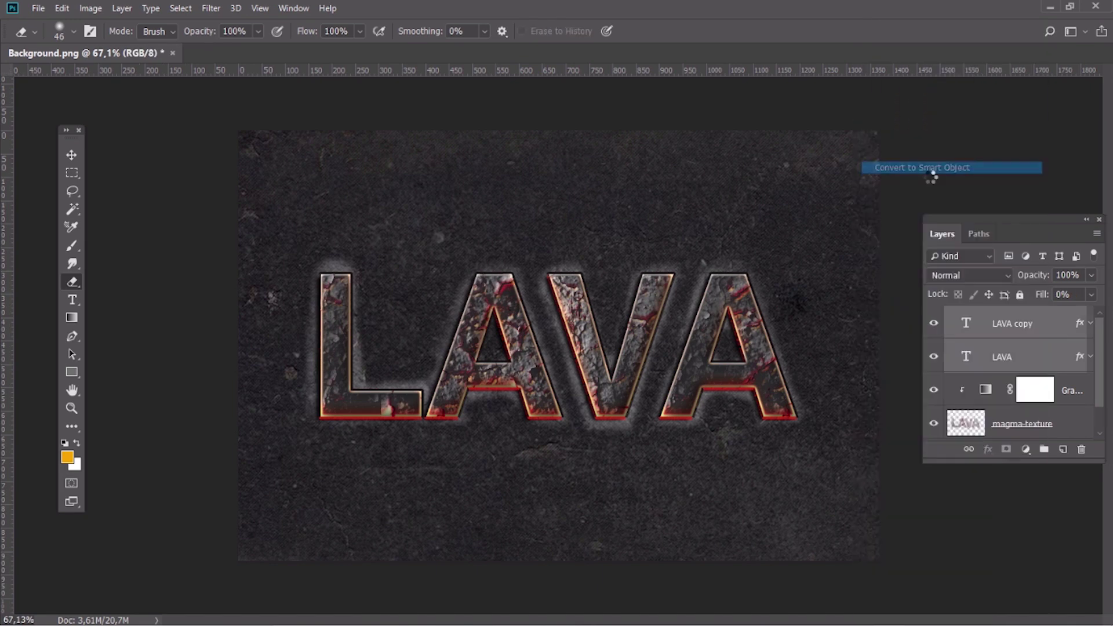
Step: Add an empty layer named Shadows and move it beneath LAVA copy
click(1062, 450)
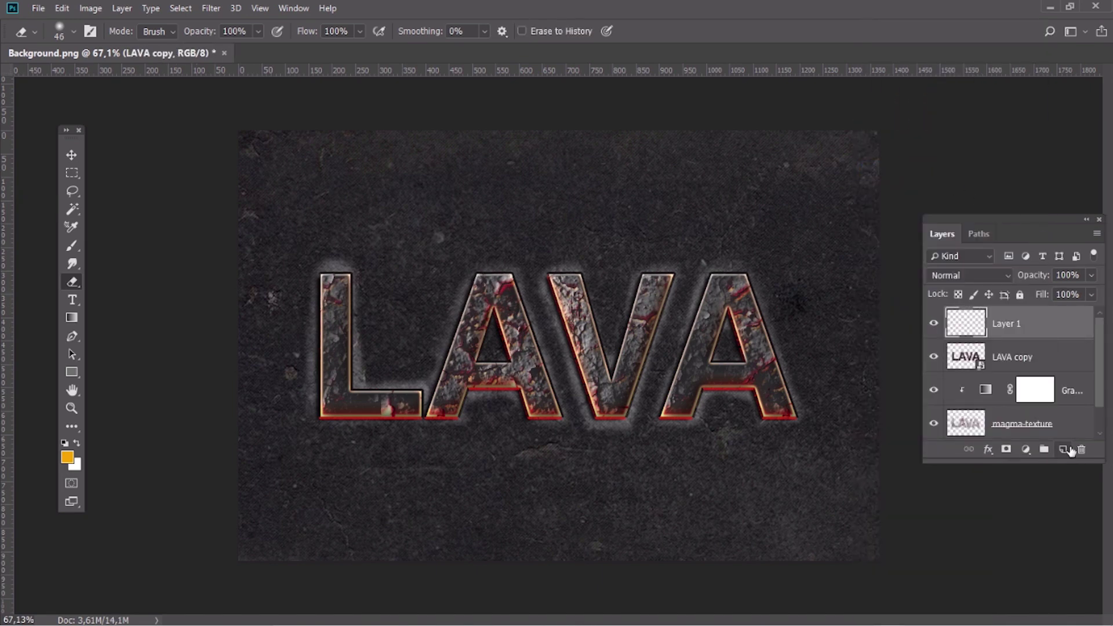
double_click(1007, 323)
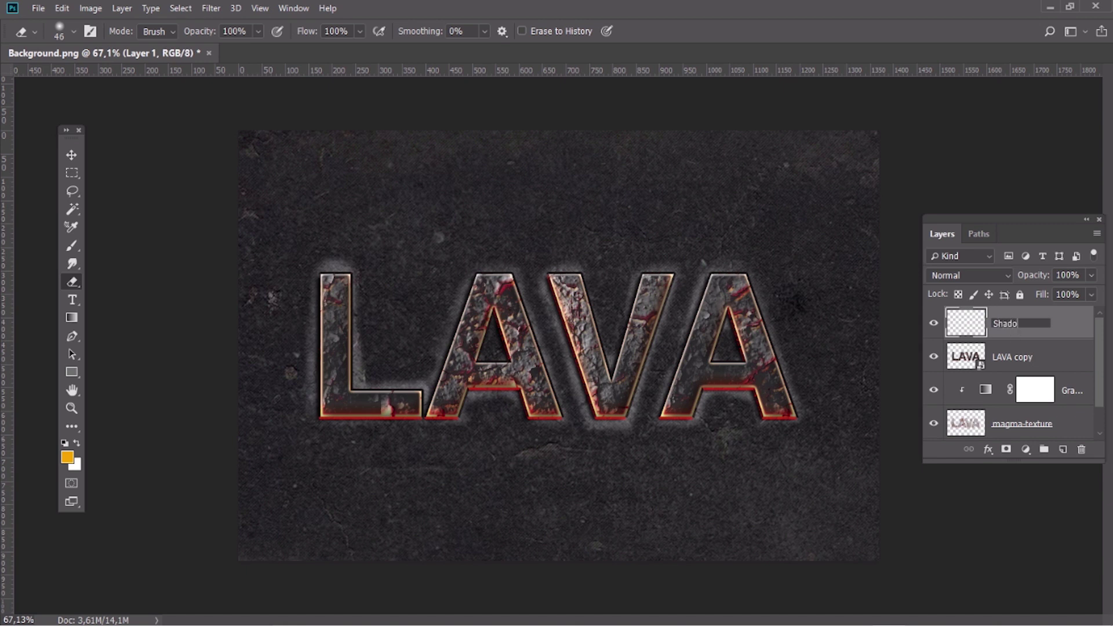
key(Return)
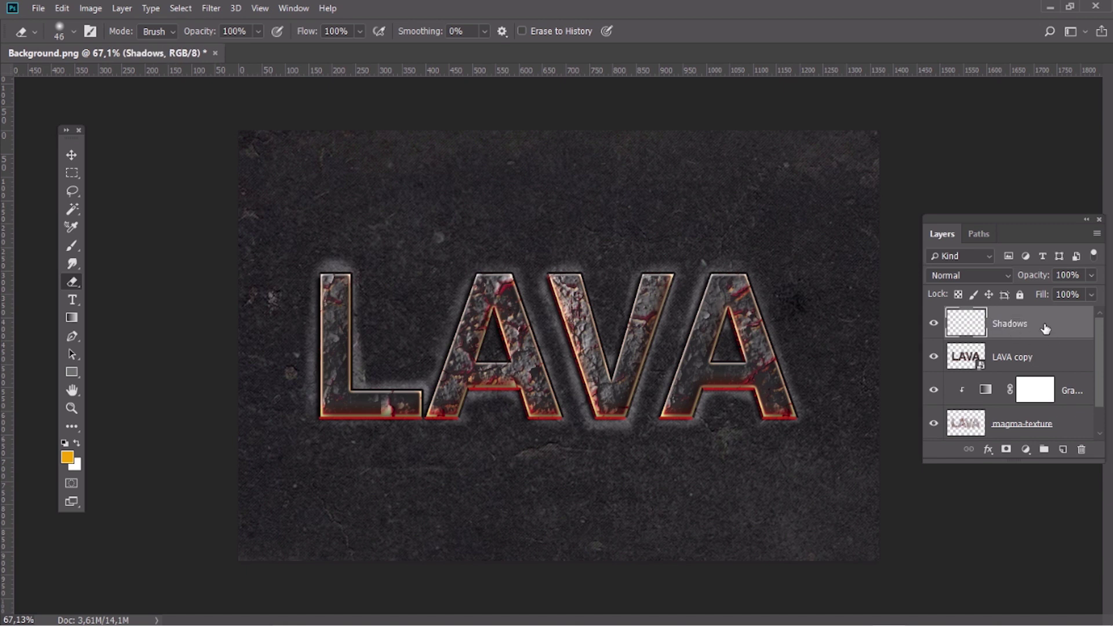
drag(1045, 323, 1021, 366)
Step: Set the foreground colour to pure black
click(73, 265)
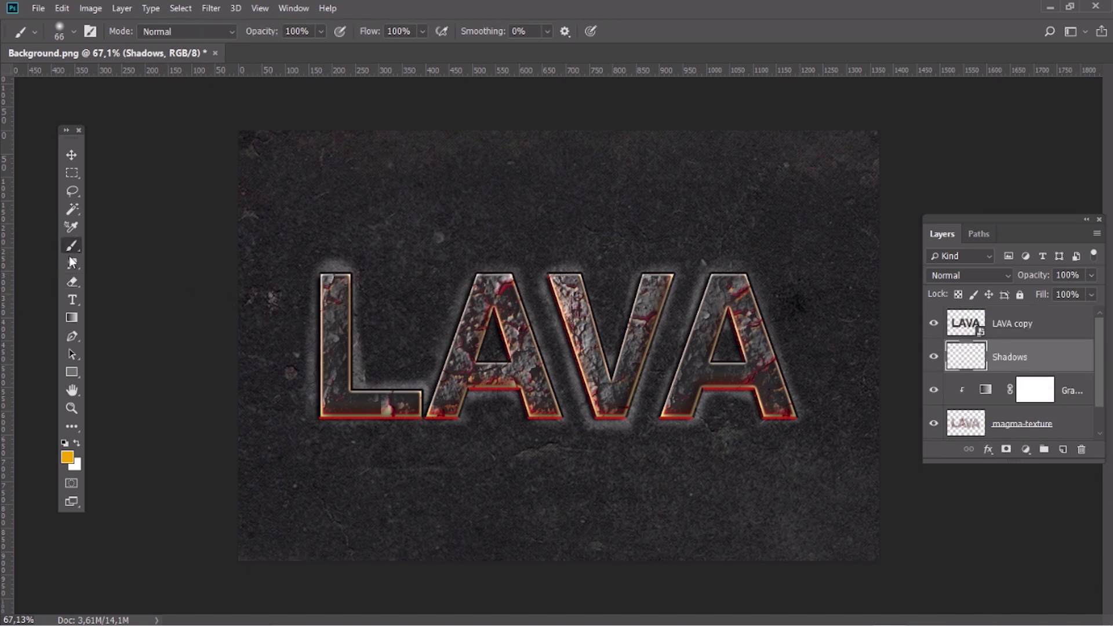
click(66, 457)
drag(429, 435, 354, 498)
click(691, 281)
Step: With a large soft brush, paint black shadow around the L and between the letters
key(b)
click(64, 32)
drag(98, 77, 134, 80)
key(Return)
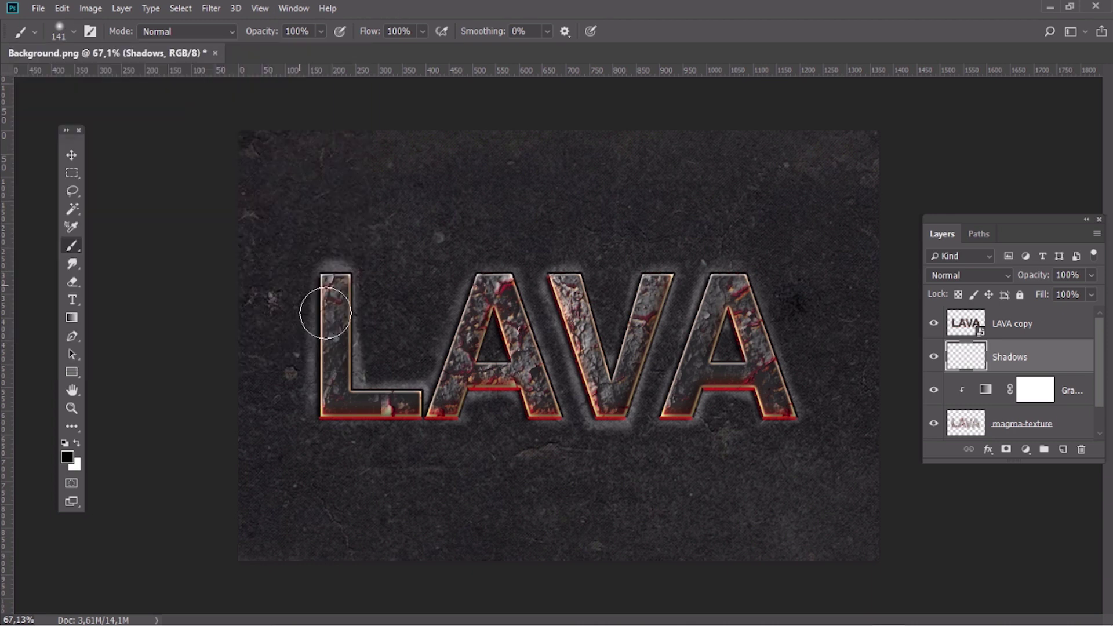
click(320, 310)
mouse_move(357, 414)
mouse_down()
mouse_move(435, 390)
mouse_move(482, 379)
mouse_move(543, 330)
mouse_move(470, 409)
mouse_move(477, 395)
mouse_move(607, 371)
mouse_up()
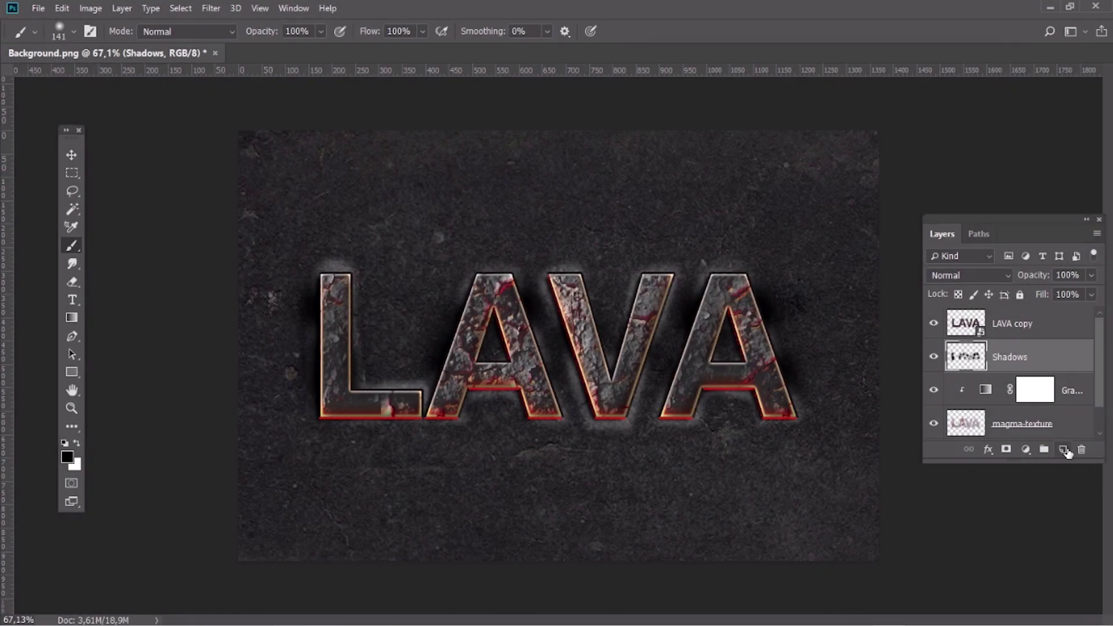
Step: Add a new layer named Bright Spots above Shadows
click(1064, 450)
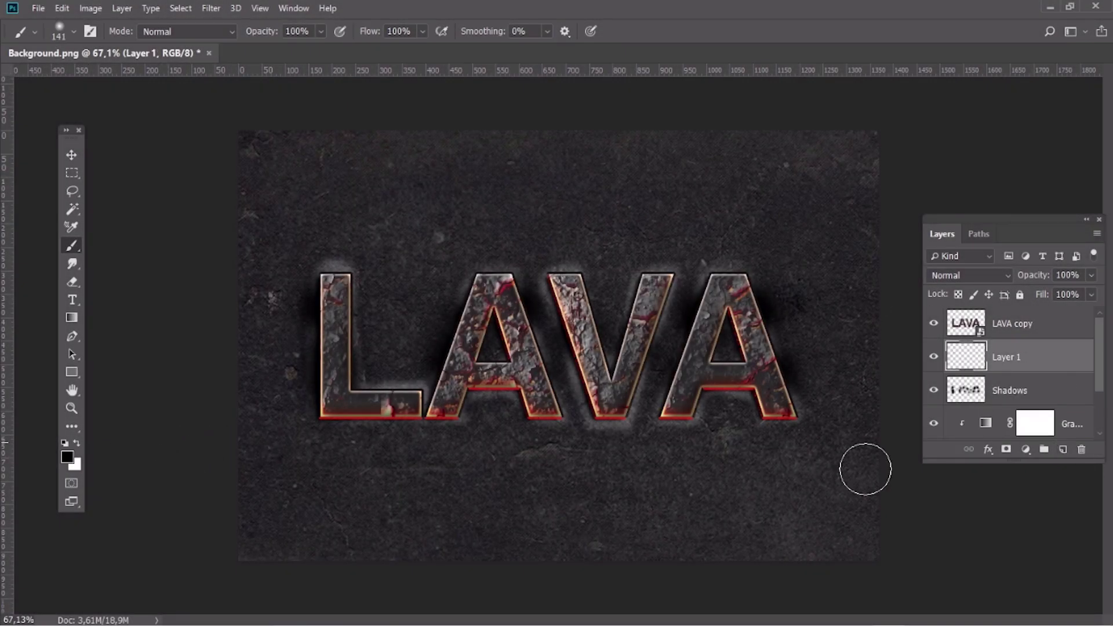
double_click(1006, 357)
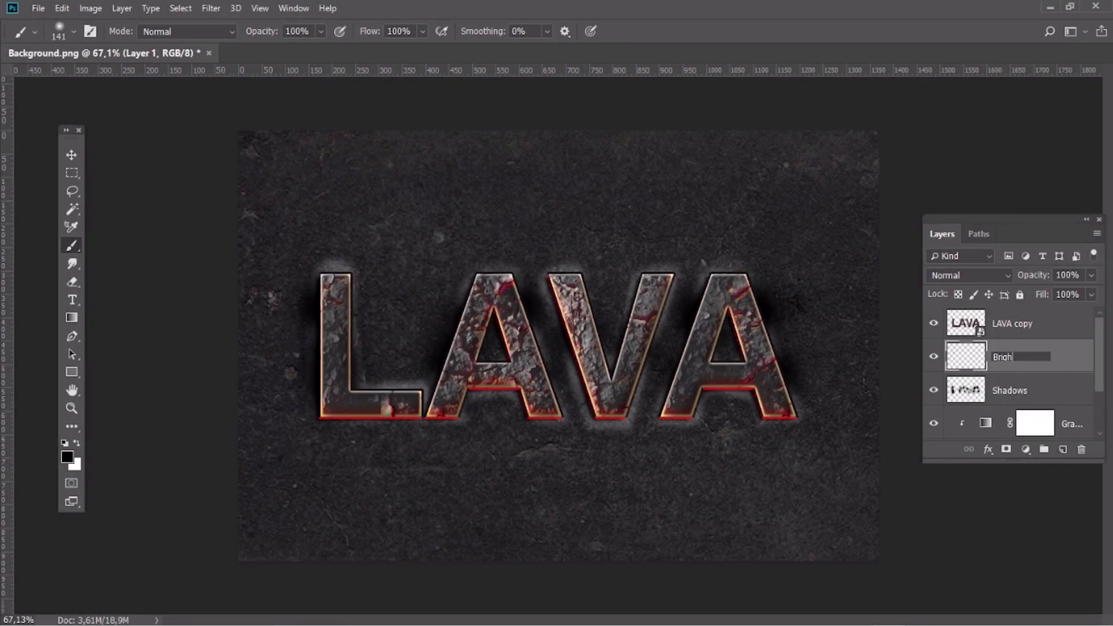
text(Bright Spots)
key(Return)
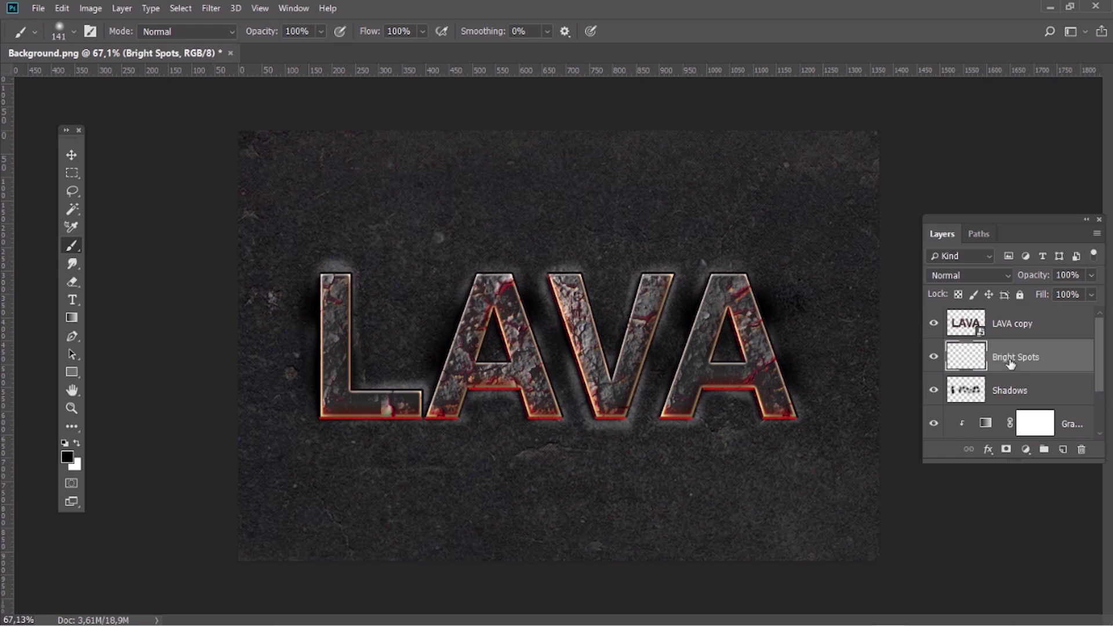
Step: Set the foreground colour to bright orange ff8c26
click(67, 457)
drag(570, 447, 569, 451)
mouse_move(517, 358)
mouse_down()
mouse_move(521, 299)
mouse_move(538, 293)
mouse_up()
click(692, 282)
Step: With a 45 px soft brush, paint orange glow along the L's bottom and upright
key(b)
click(74, 31)
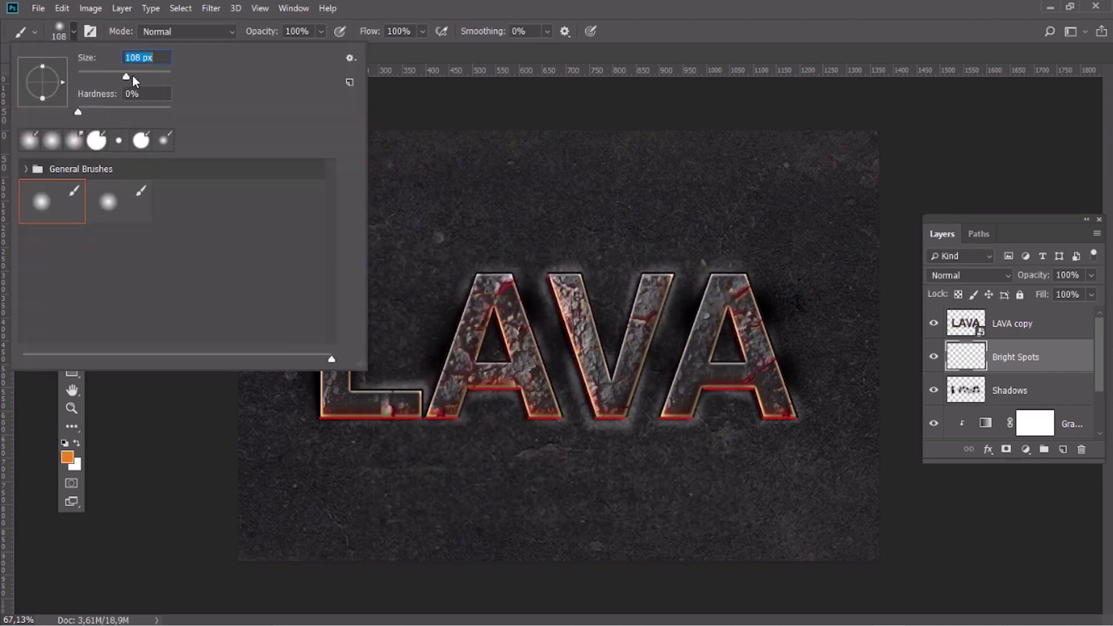
key(Return)
key(bracketleft)
key(bracketleft)
key(bracketleft)
key(bracketleft)
key(bracketleft)
key(bracketleft)
drag(373, 422, 342, 417)
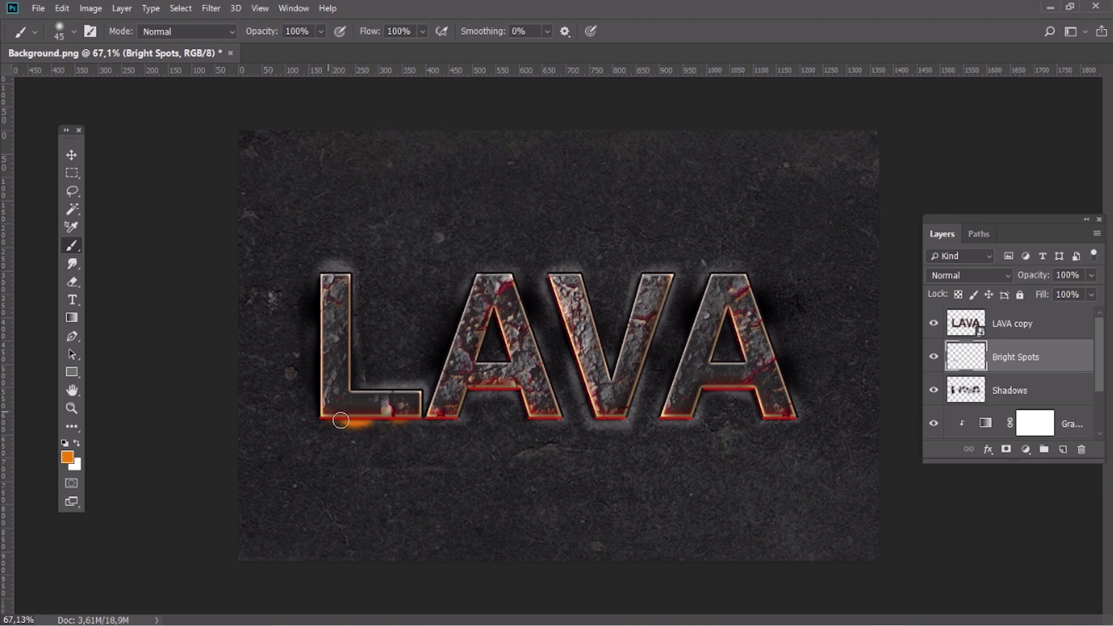
click(316, 318)
Step: Paint orange glow inside and under the first A, under the V, and around the second A
drag(474, 397, 508, 392)
click(491, 323)
click(543, 422)
drag(606, 421, 631, 424)
mouse_move(715, 406)
mouse_down()
mouse_move(760, 379)
mouse_move(754, 355)
mouse_up()
drag(573, 400, 583, 346)
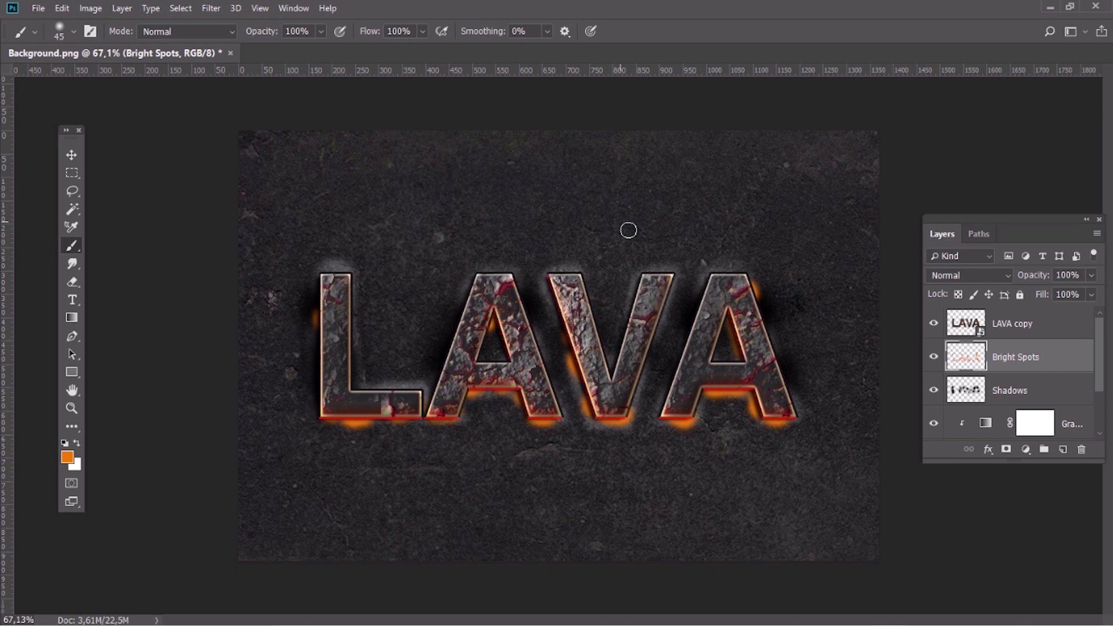
Step: Apply a Gaussian Blur of about 24.9 px to the orange Bright Spots glow
click(211, 8)
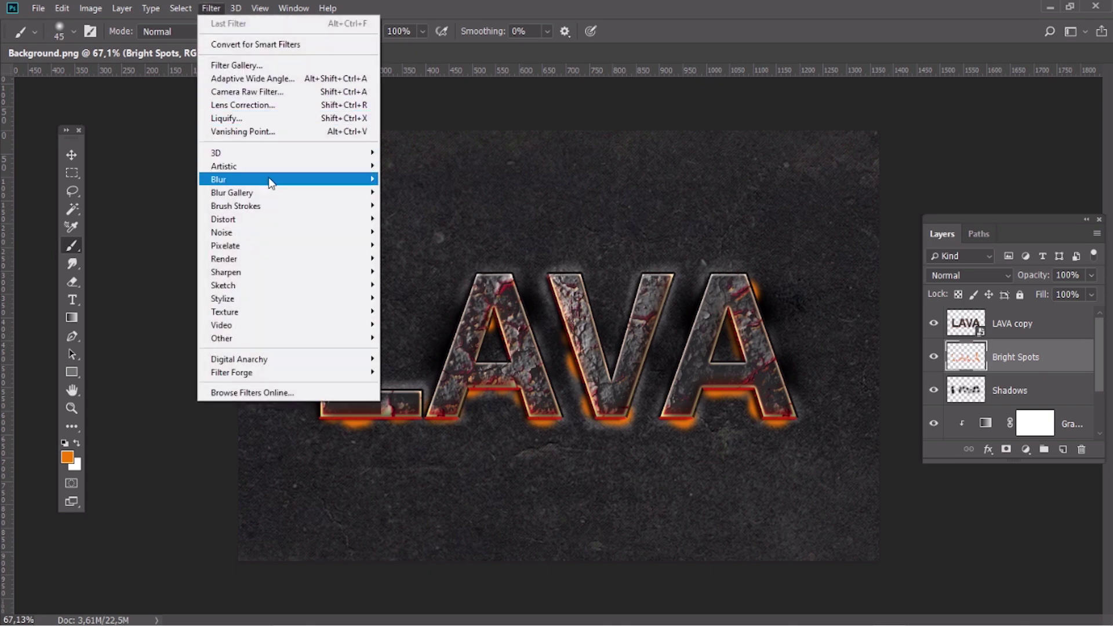
mouse_move(280, 179)
click(413, 231)
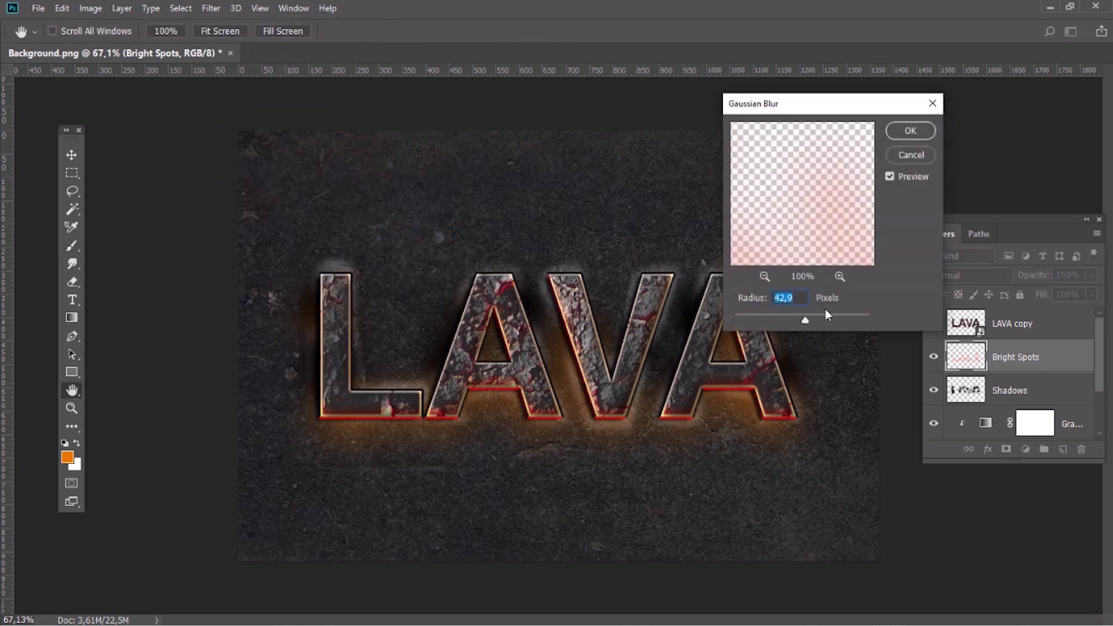
drag(789, 322, 797, 321)
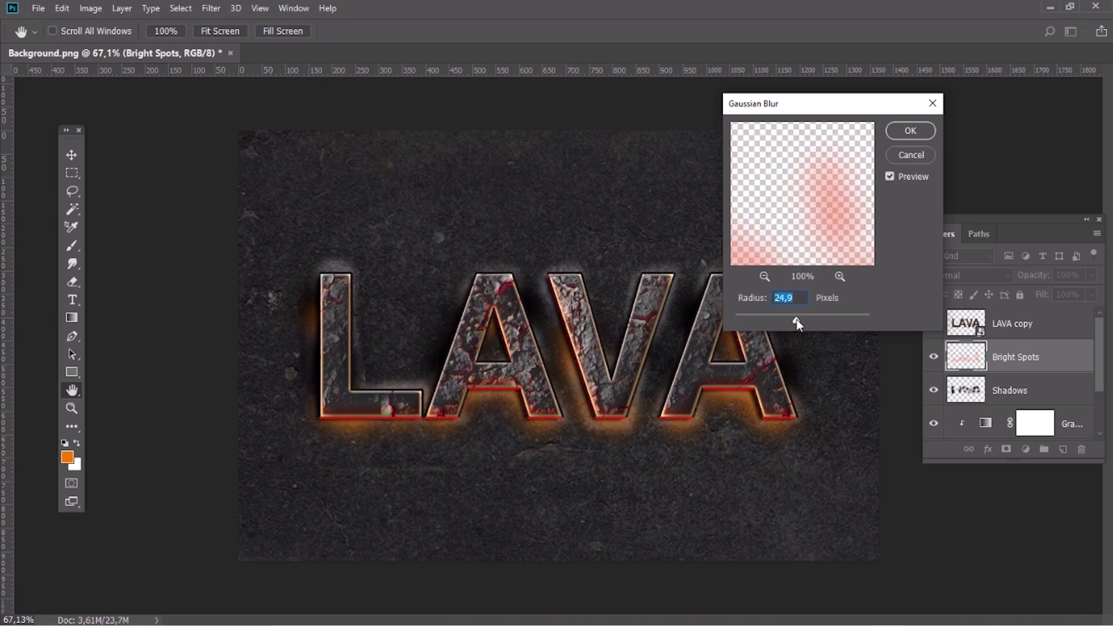
click(909, 131)
Step: Set the Bright Spots layer to Linear Dodge (Add) at 45% opacity
key(b)
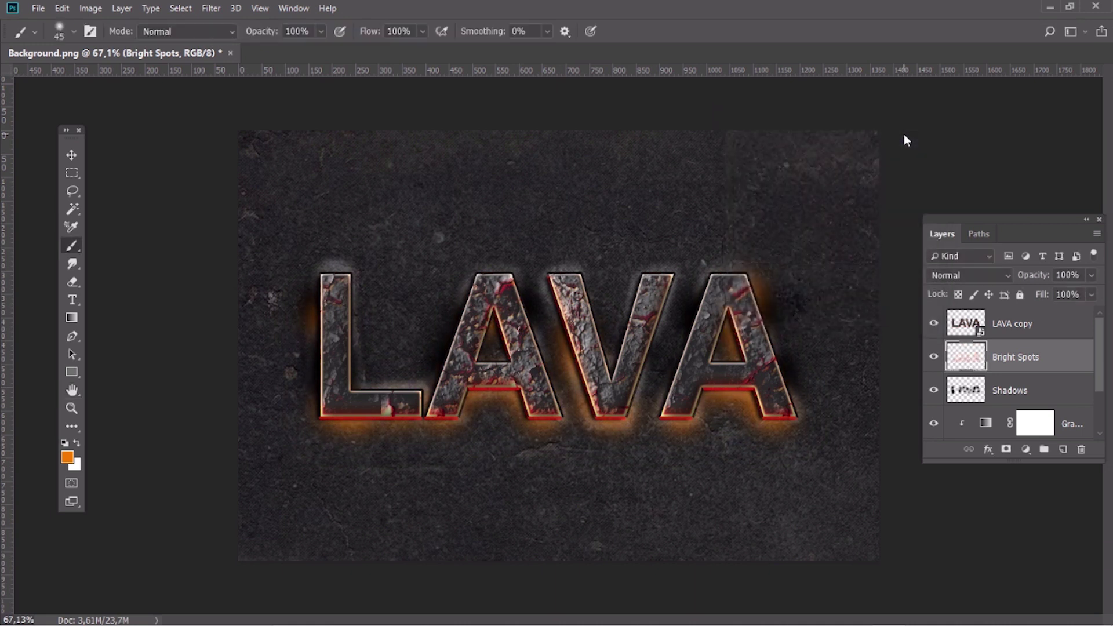
click(986, 275)
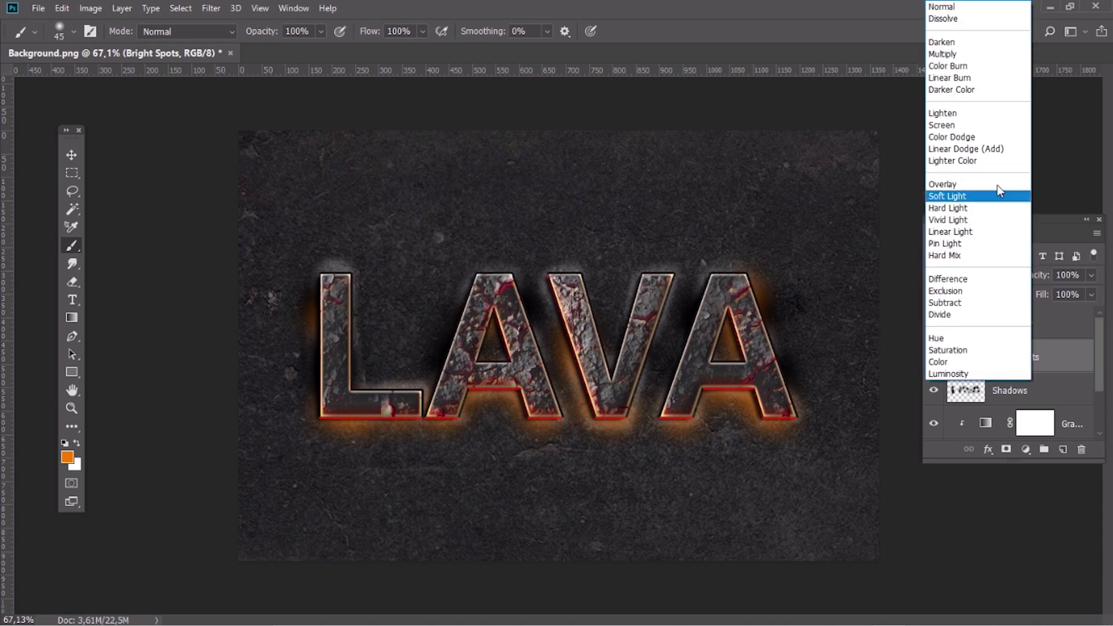
click(994, 149)
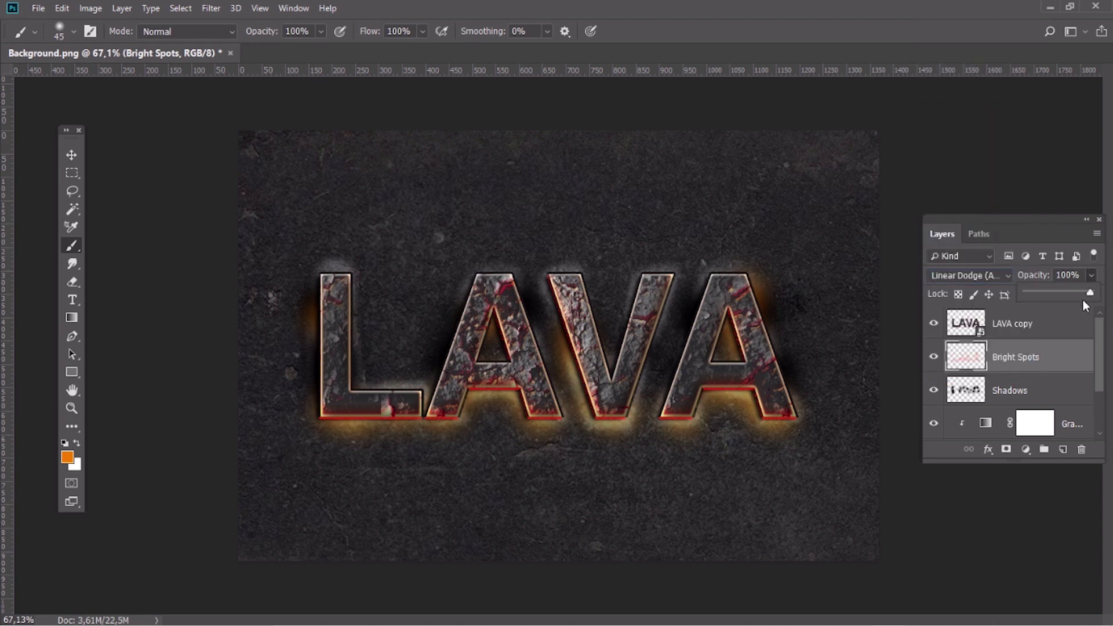
drag(1071, 296, 1053, 295)
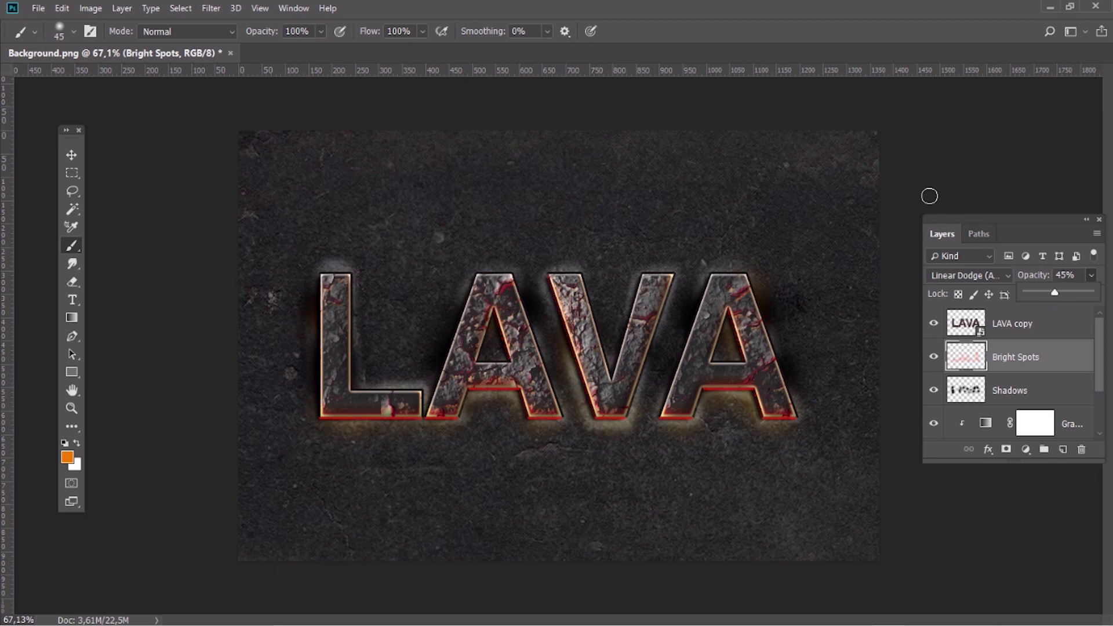
Step: Duplicate LAVA copy, rename the copy Smudged Layer, and rasterize it
click(1056, 323)
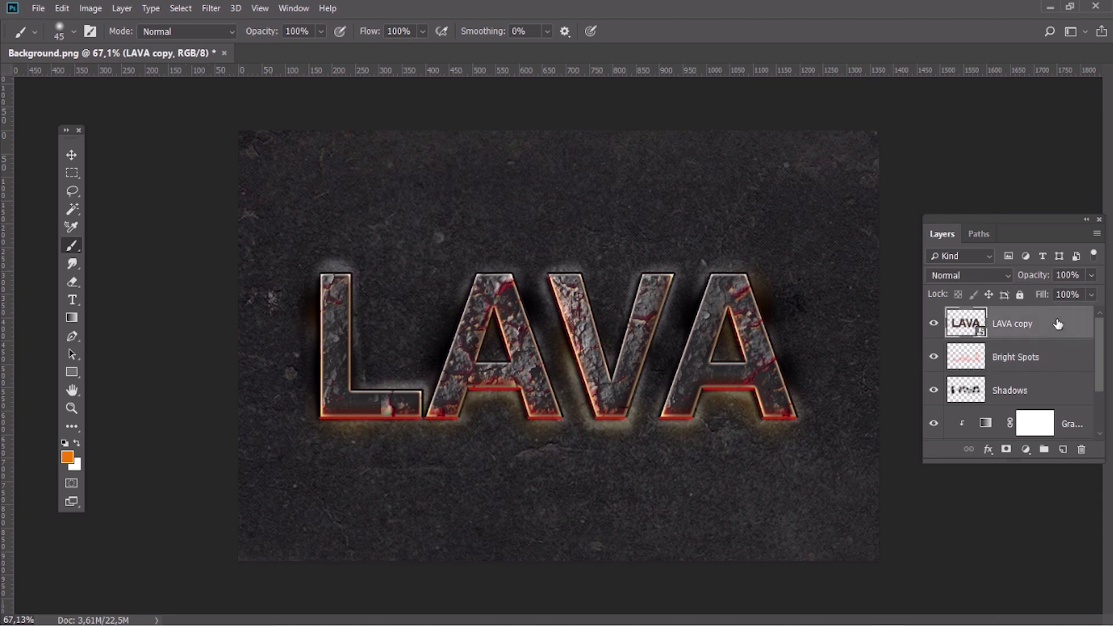
key(ctrl+j)
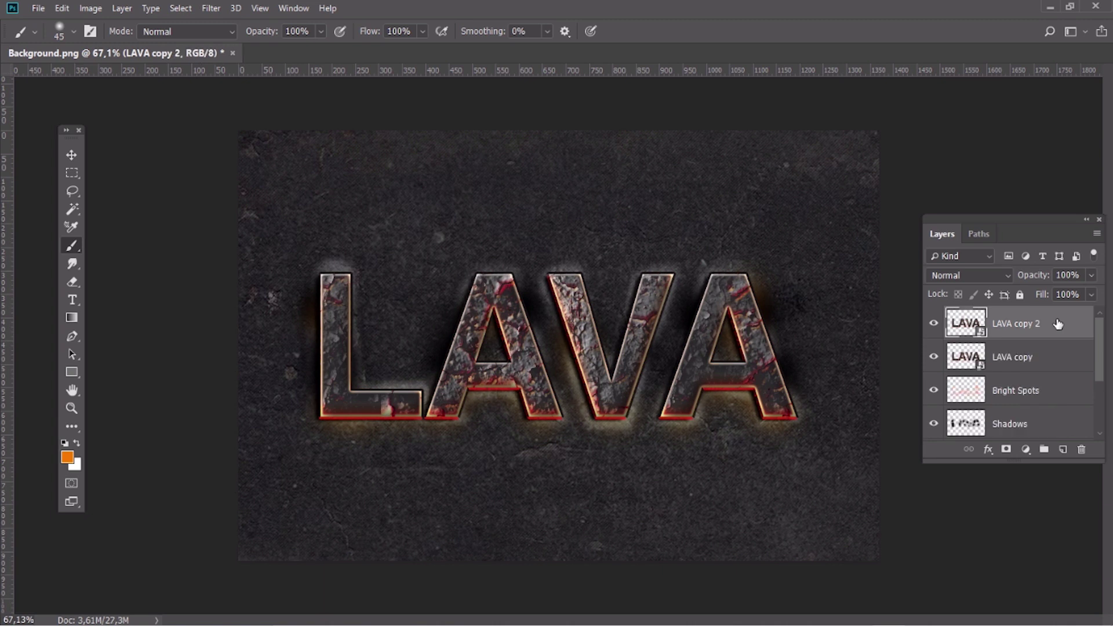
text(Smudged Layer)
key(Return)
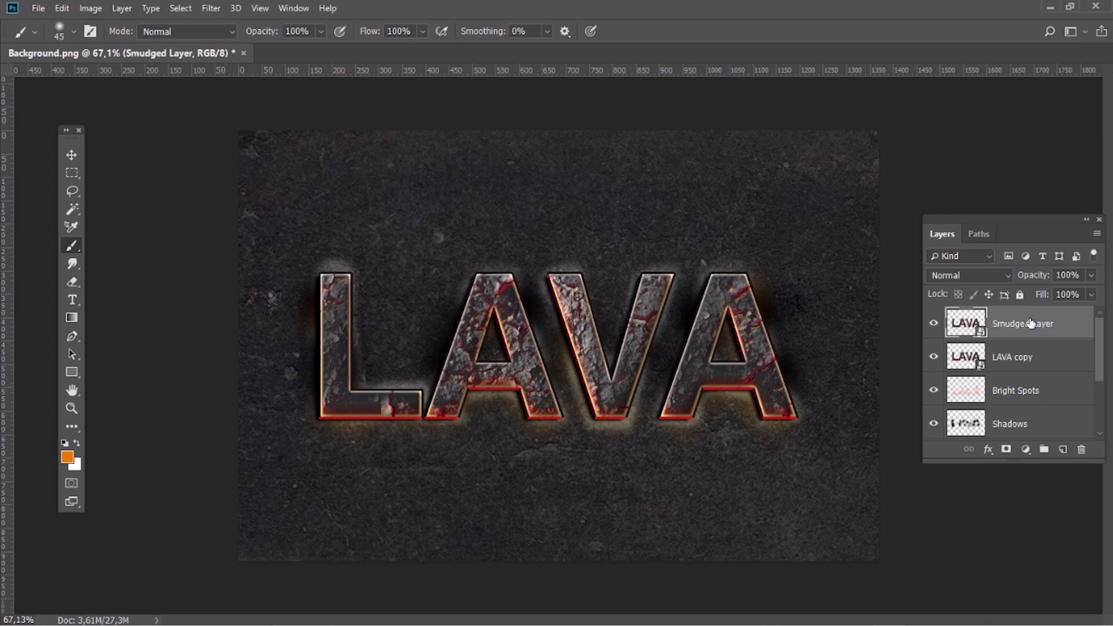
right_click(1029, 322)
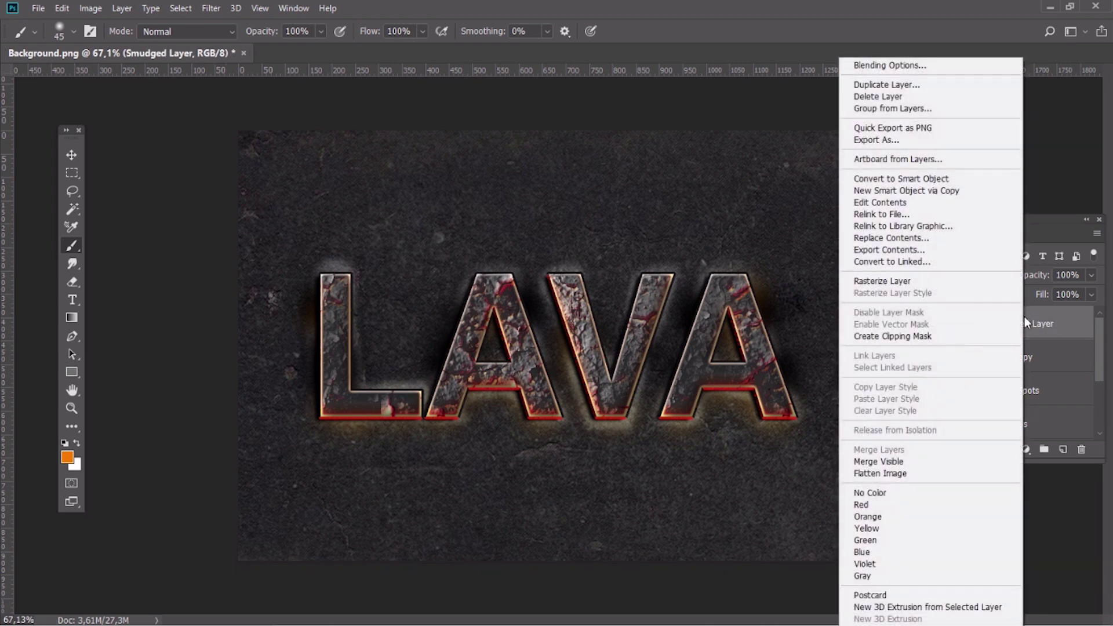
click(966, 284)
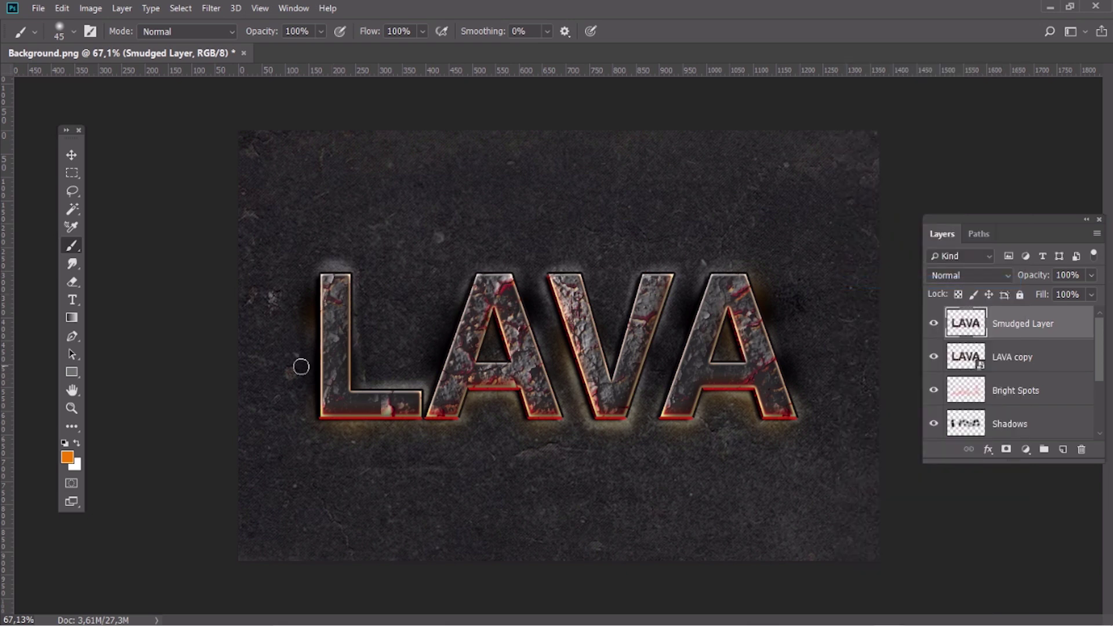
Step: Smudge the red drip and red band along the bottom of the A
click(72, 264)
scroll(393, 451, up, 10)
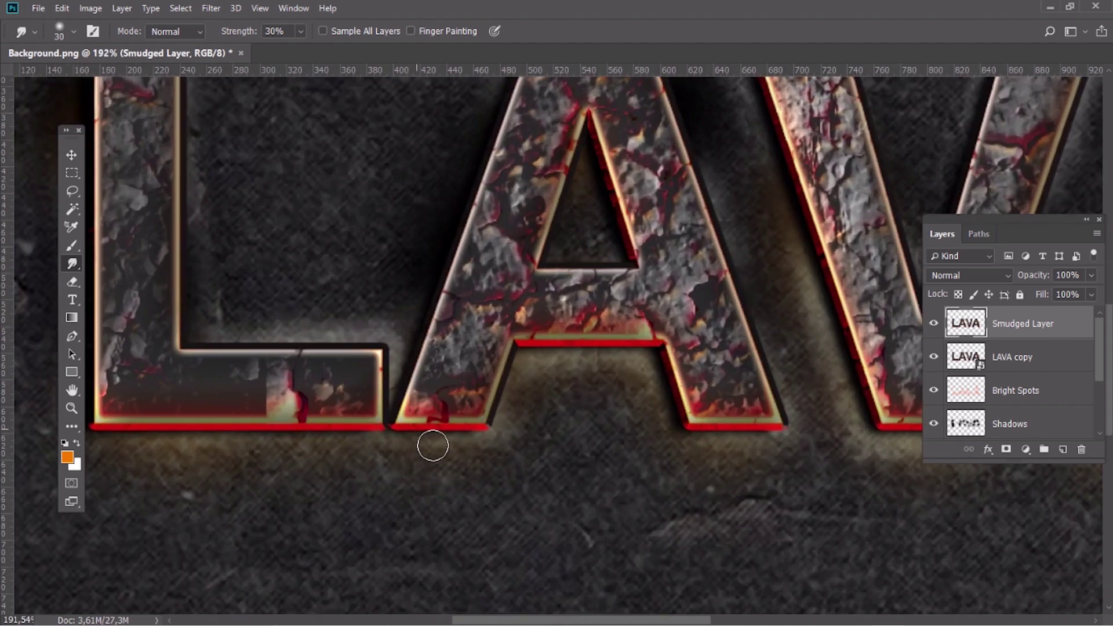
scroll(432, 446, up, 5)
mouse_move(459, 437)
mouse_down()
mouse_move(430, 442)
mouse_move(427, 422)
mouse_move(467, 444)
mouse_move(505, 444)
mouse_move(542, 406)
mouse_move(532, 399)
mouse_move(524, 450)
mouse_move(417, 439)
mouse_up()
mouse_move(350, 407)
mouse_down()
mouse_move(486, 418)
mouse_move(491, 451)
mouse_move(507, 417)
mouse_move(503, 359)
mouse_move(496, 428)
mouse_move(439, 454)
mouse_move(374, 435)
mouse_move(371, 385)
mouse_move(387, 457)
mouse_move(325, 447)
mouse_move(395, 453)
mouse_move(341, 464)
mouse_up()
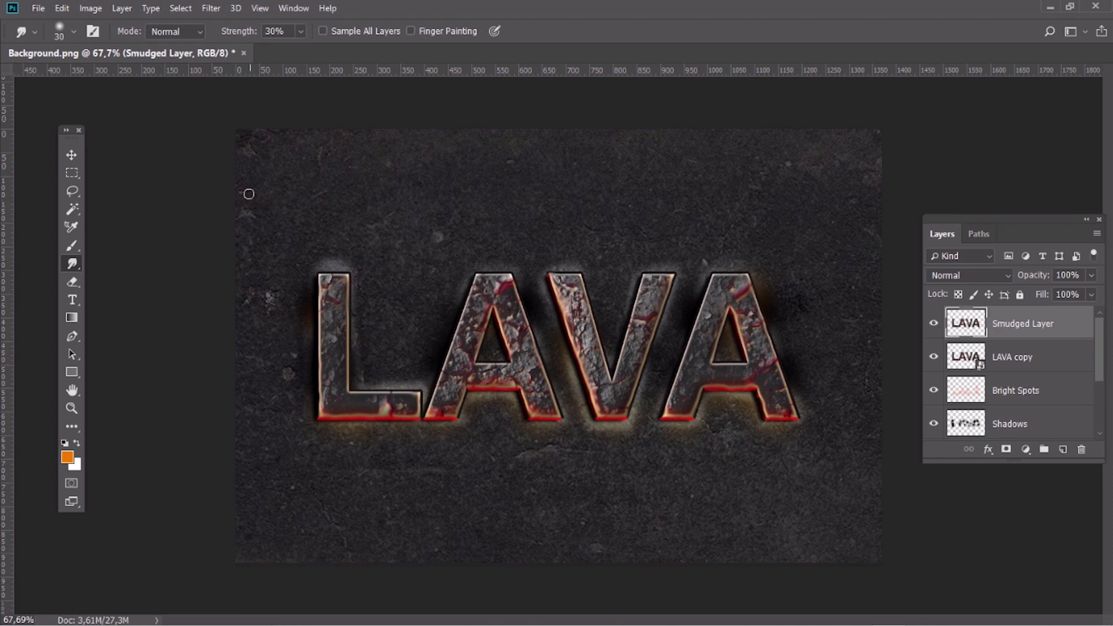
Step: Add a Curves 1 adjustment layer on top of the stack
click(123, 8)
mouse_move(224, 194)
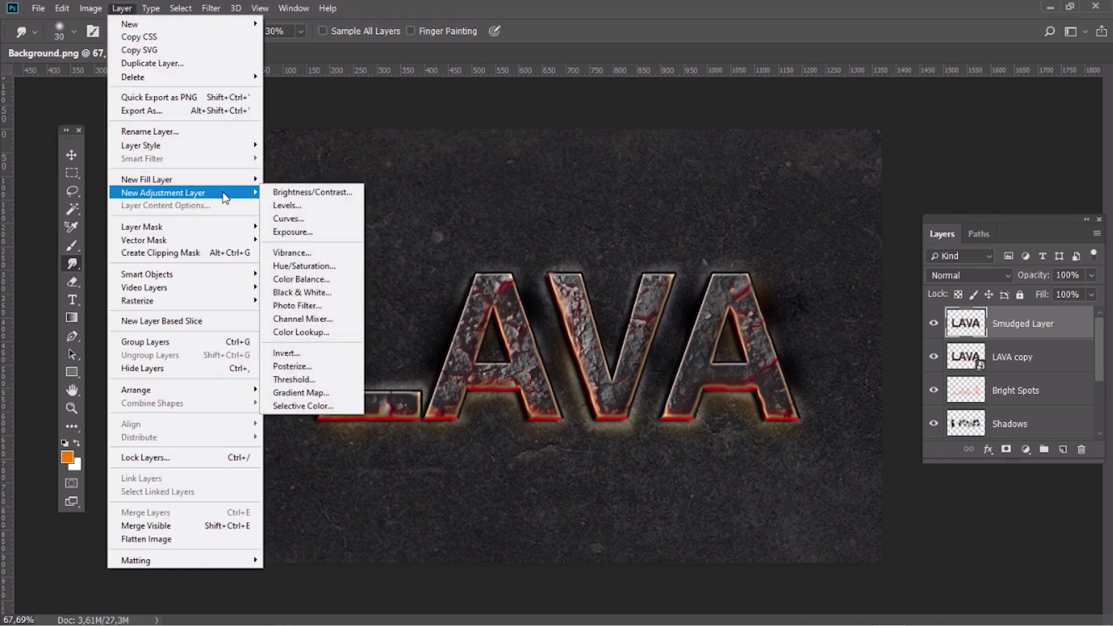
click(290, 218)
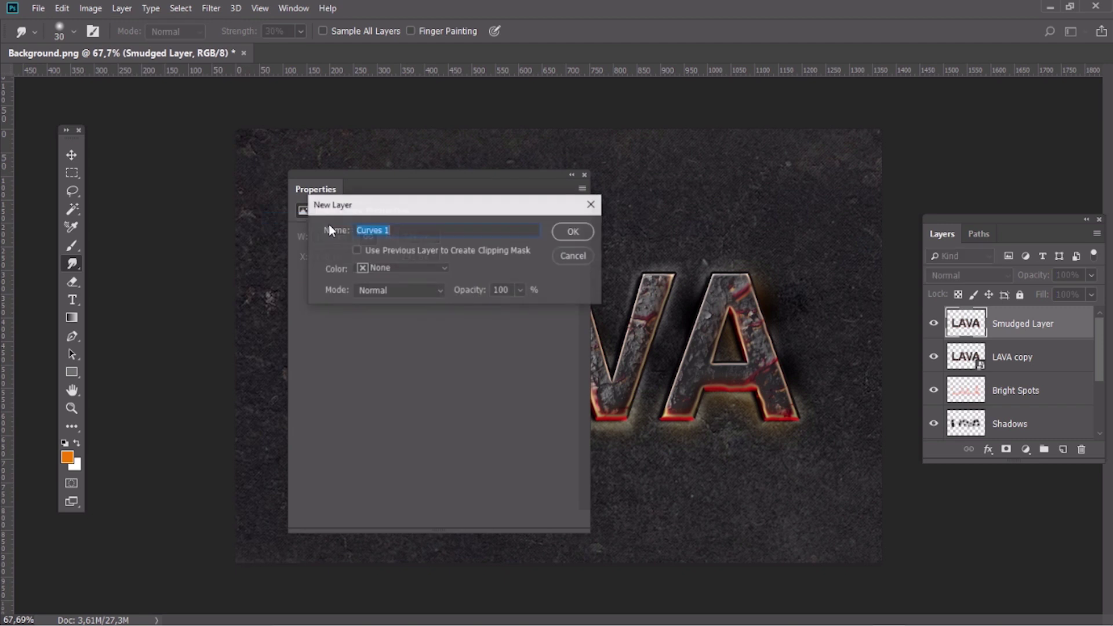
click(574, 231)
Step: Add curve points and pull the lower curve down to darken shadows and midtones
drag(489, 189, 218, 161)
click(135, 377)
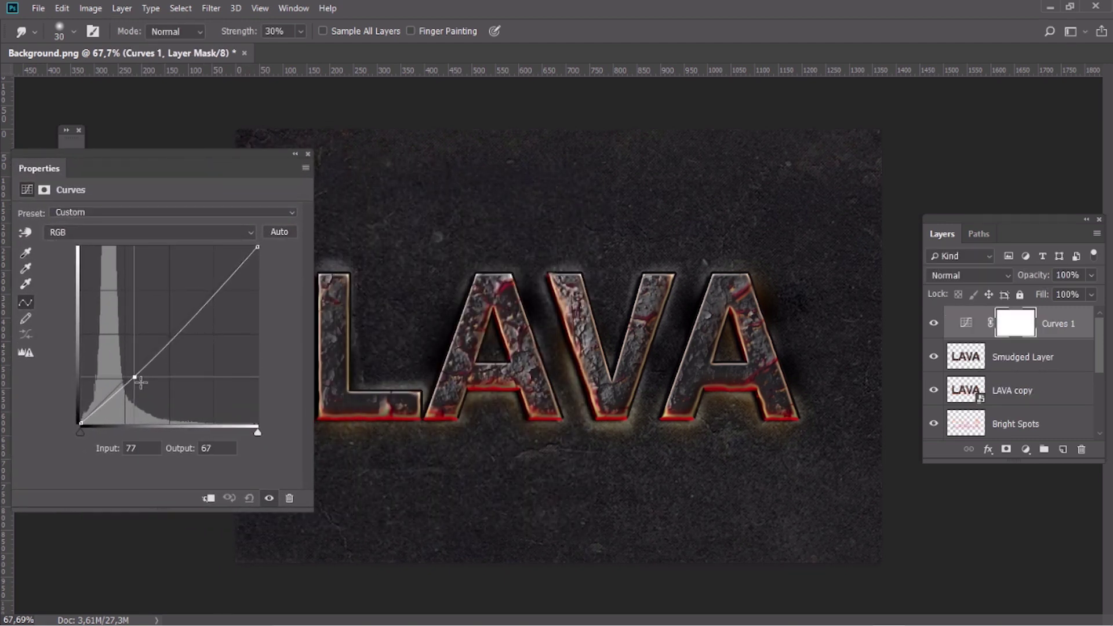
mouse_move(129, 381)
mouse_down()
mouse_move(122, 400)
mouse_move(137, 375)
mouse_up()
click(136, 377)
click(103, 408)
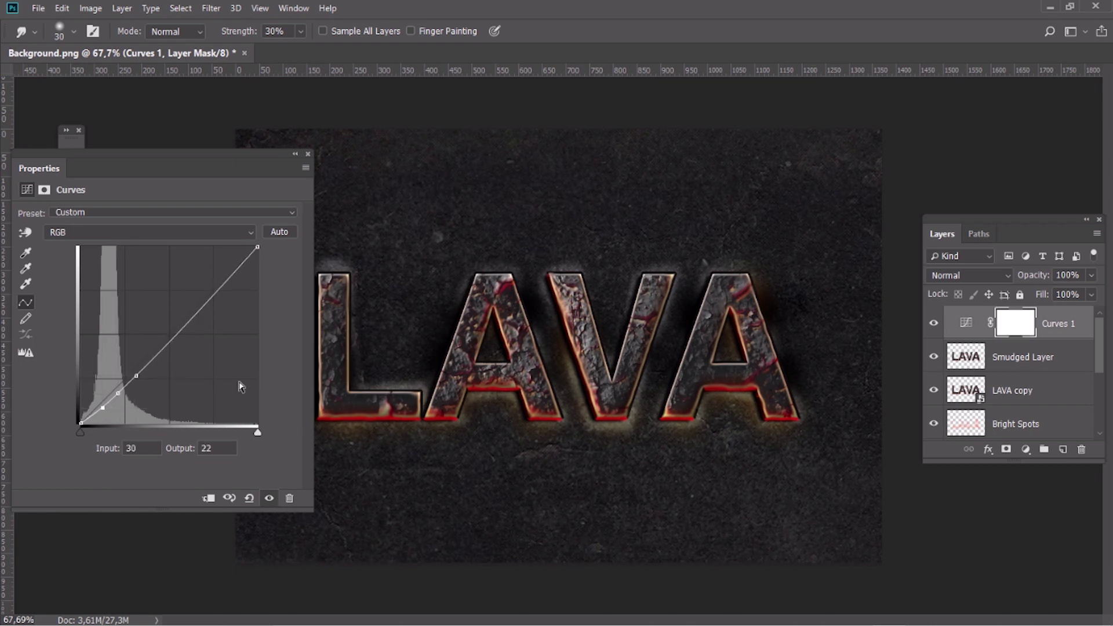
click(308, 155)
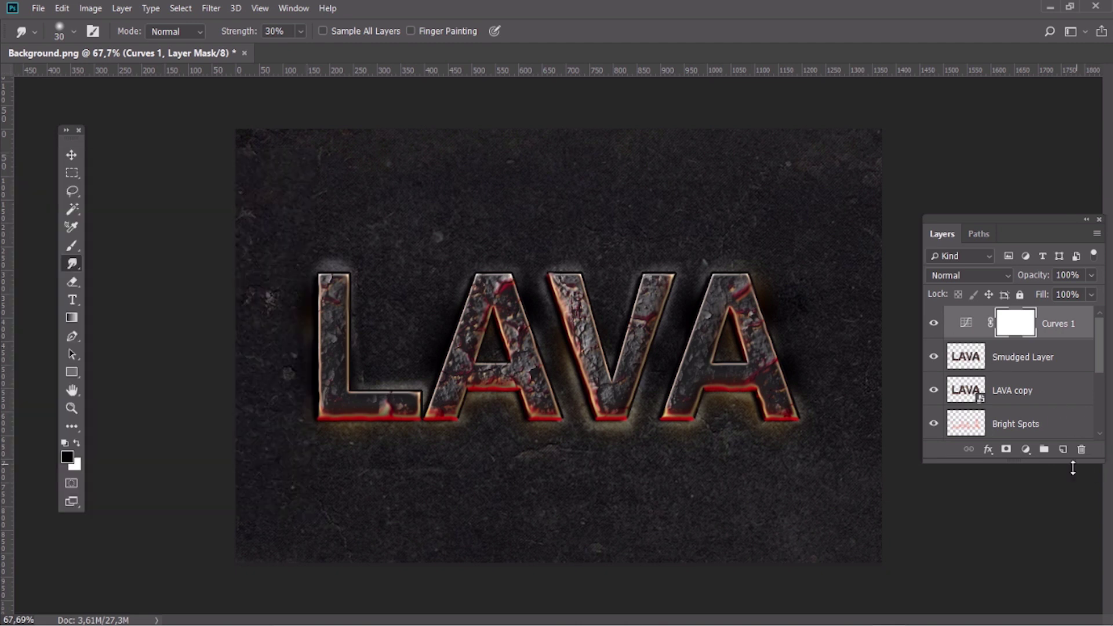
Step: Create a layer named Detailed Shadows and set the foreground colour to black 000000
click(1062, 449)
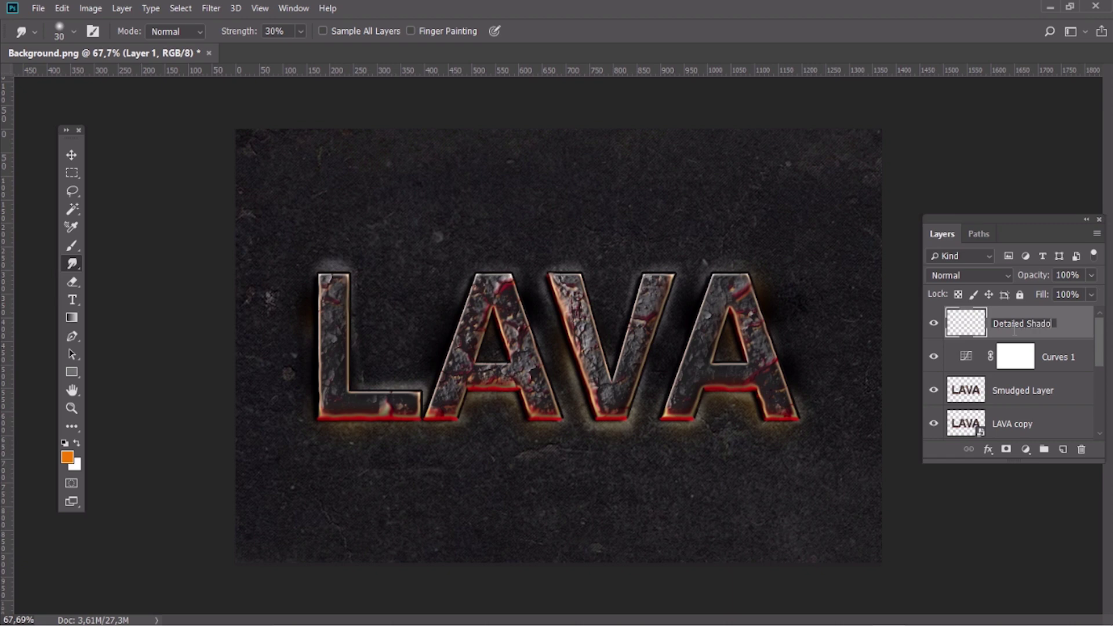
text(s)
key(Return)
click(68, 457)
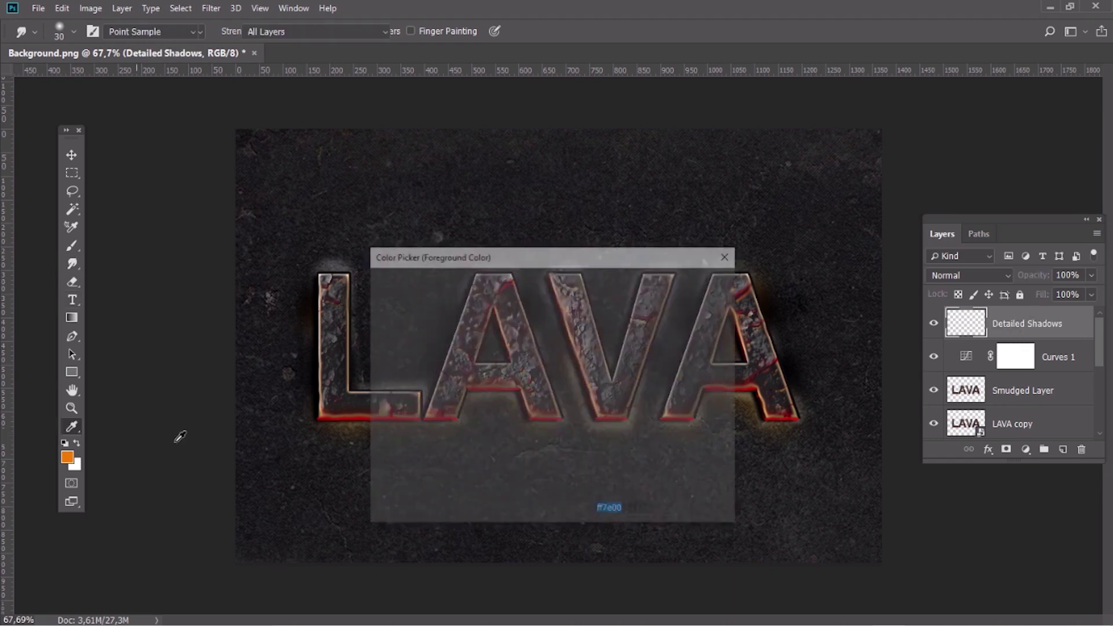
text(000000)
key(Return)
Step: Paint soft black spots on the A and fade the layer to 40% opacity
click(70, 244)
click(74, 32)
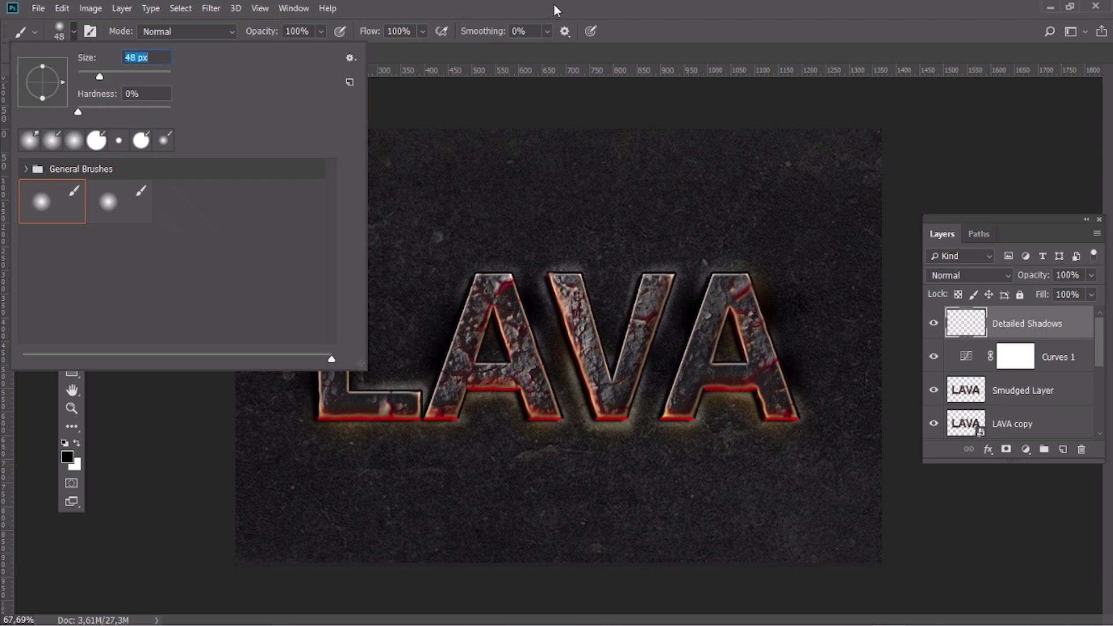
key(Return)
drag(522, 309, 520, 312)
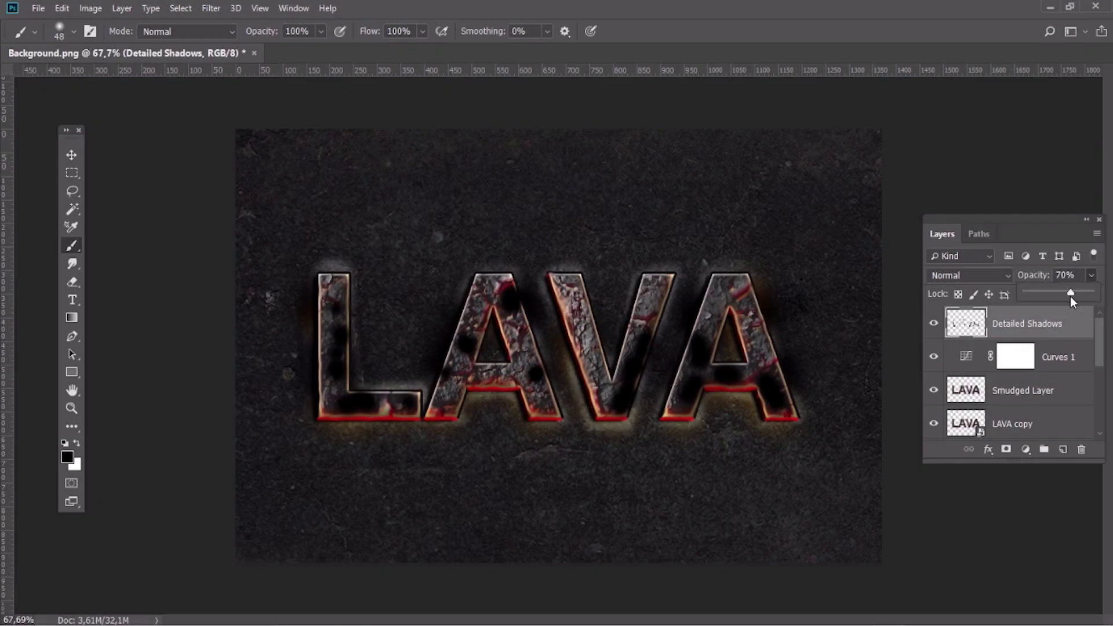
drag(1049, 297, 1051, 296)
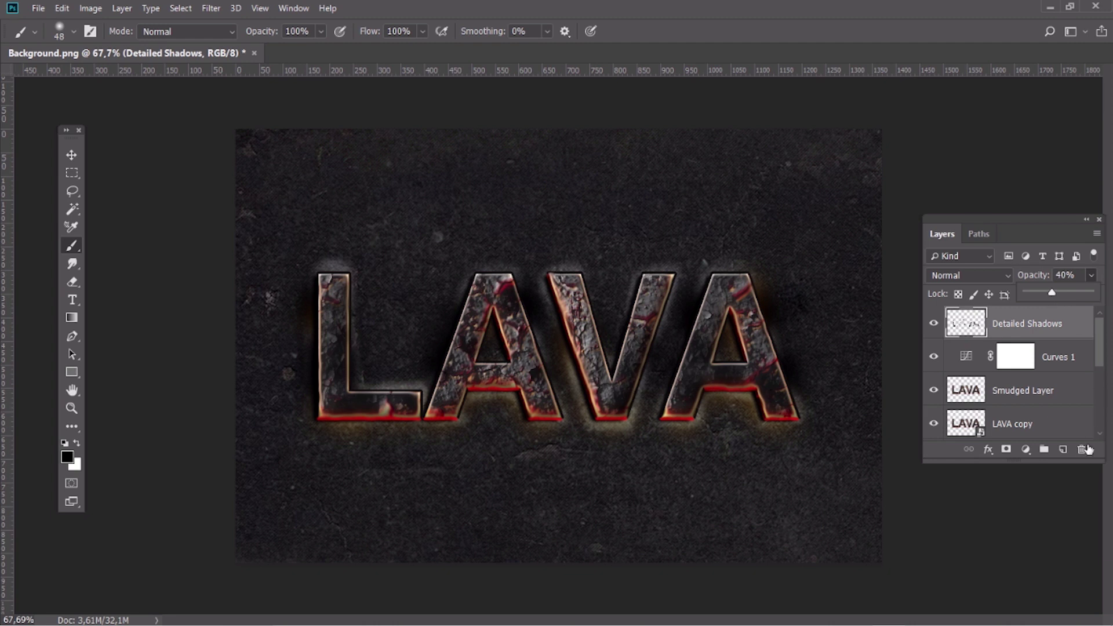
Step: Create a layer named Burning Light and set the foreground colour to orange ff6500
click(1063, 450)
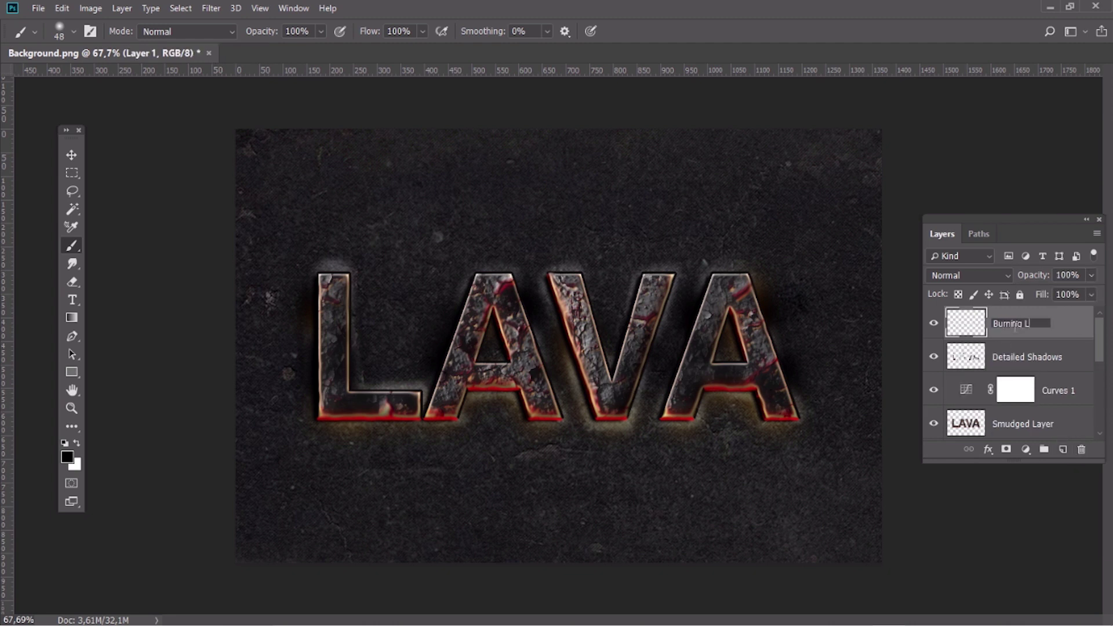
key(Return)
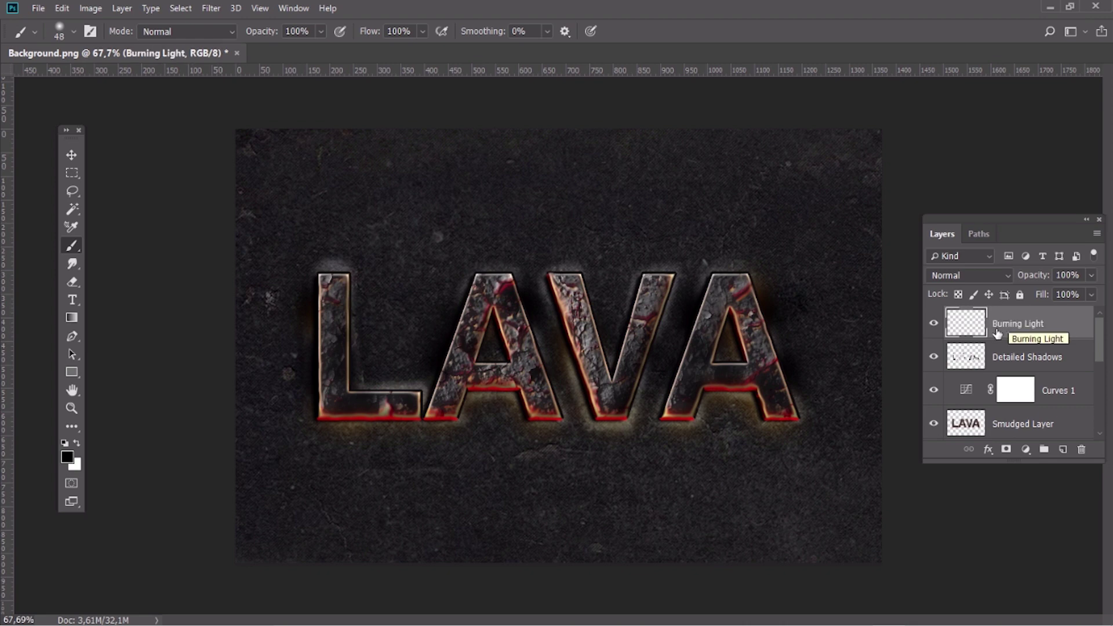
click(66, 458)
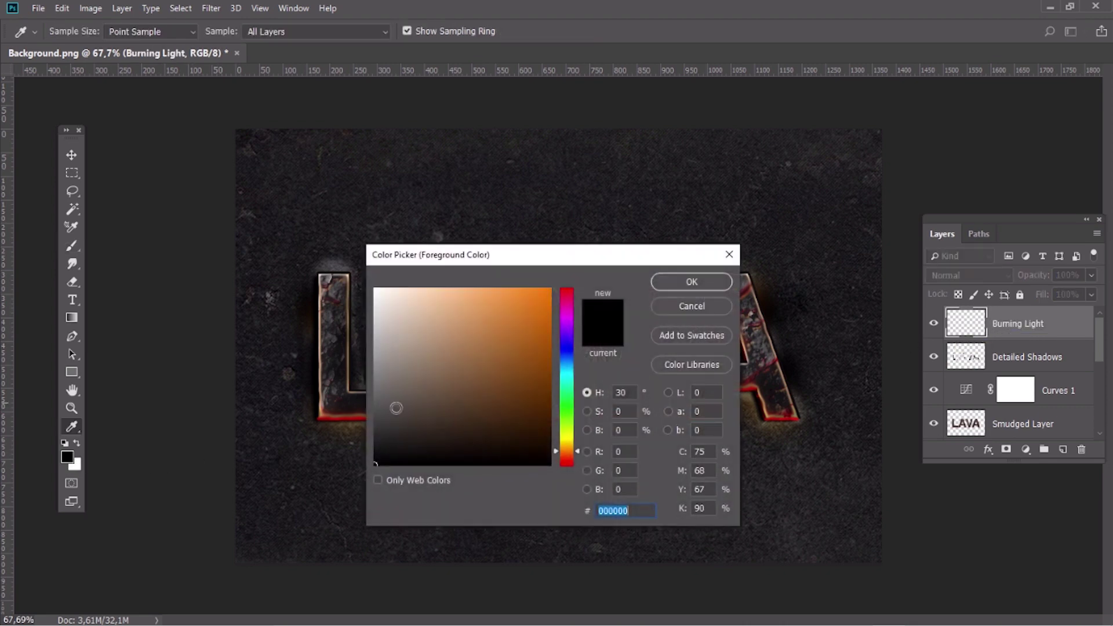
text(ff6500)
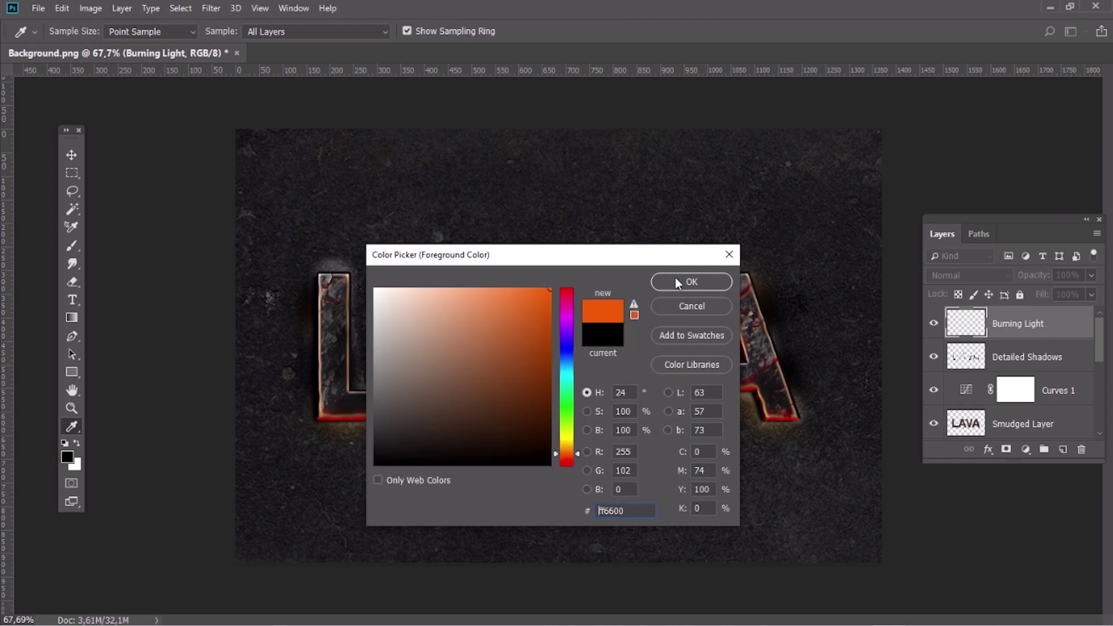
click(676, 280)
Step: Paint soft orange dabs along the bottoms and edges of the L and A
key(b)
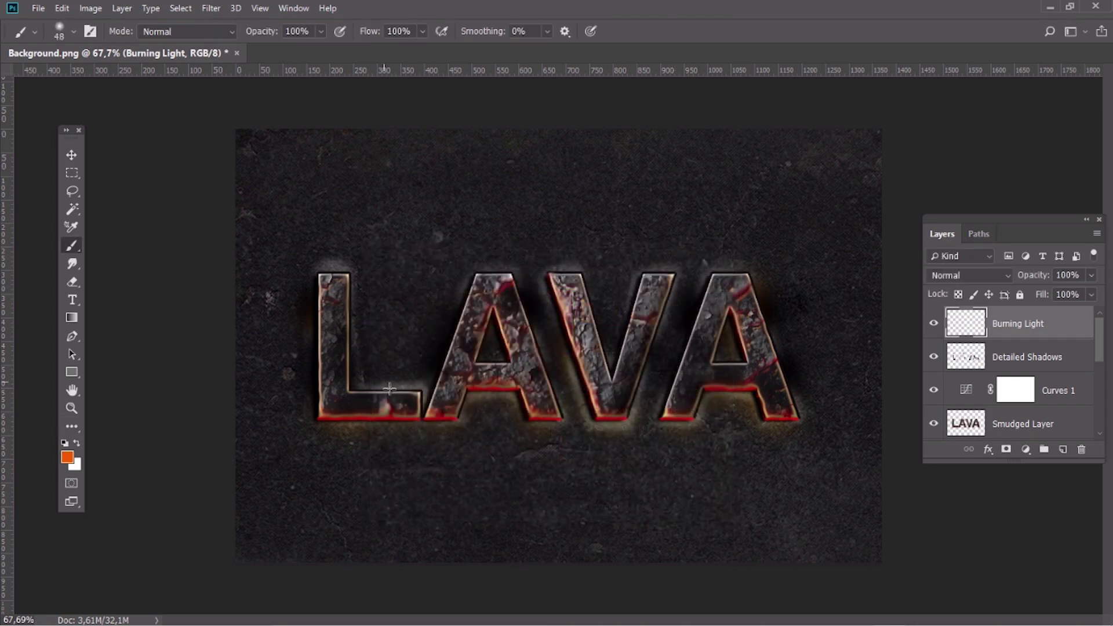
click(385, 409)
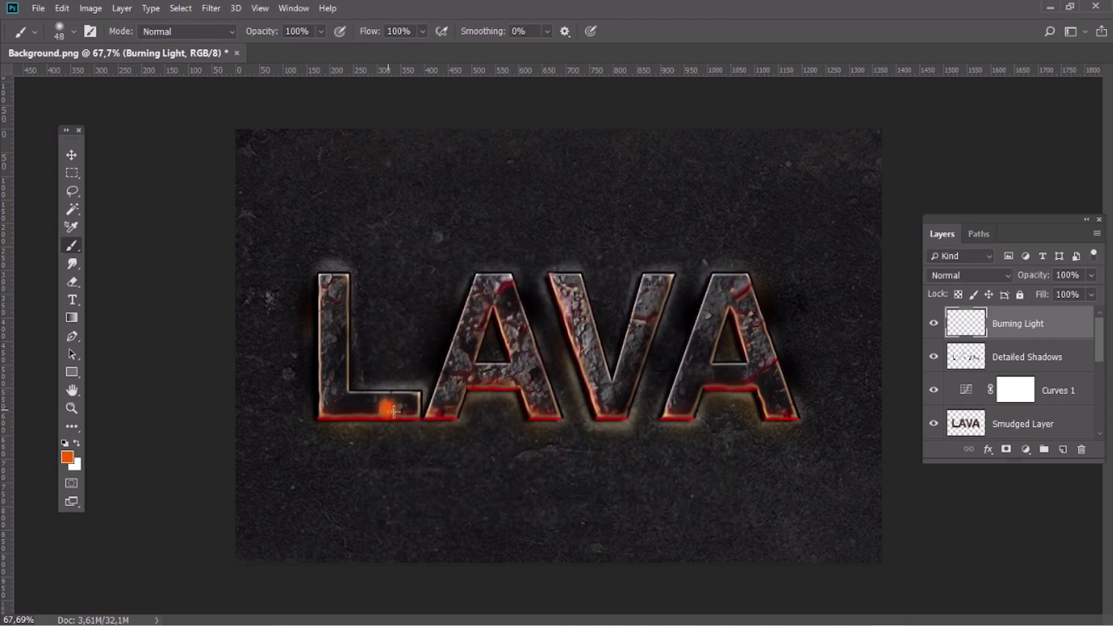
click(472, 384)
click(501, 286)
click(486, 313)
click(533, 412)
click(527, 391)
click(435, 415)
click(362, 410)
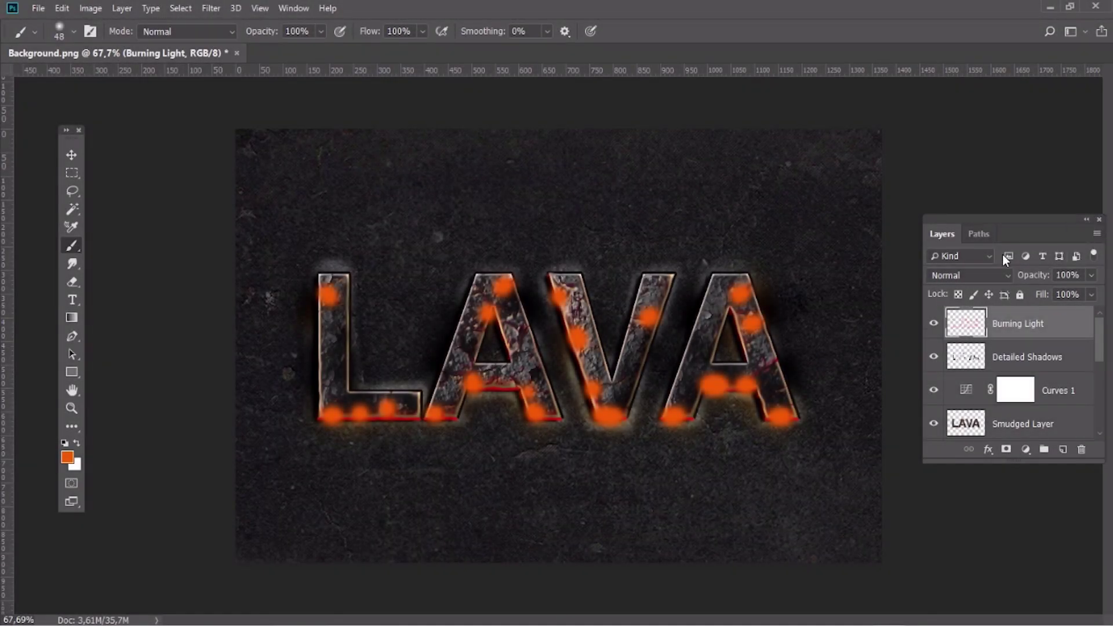
Step: Set Burning Light to Color Dodge, blur it about 19 px, and lower its opacity to 41%
click(995, 276)
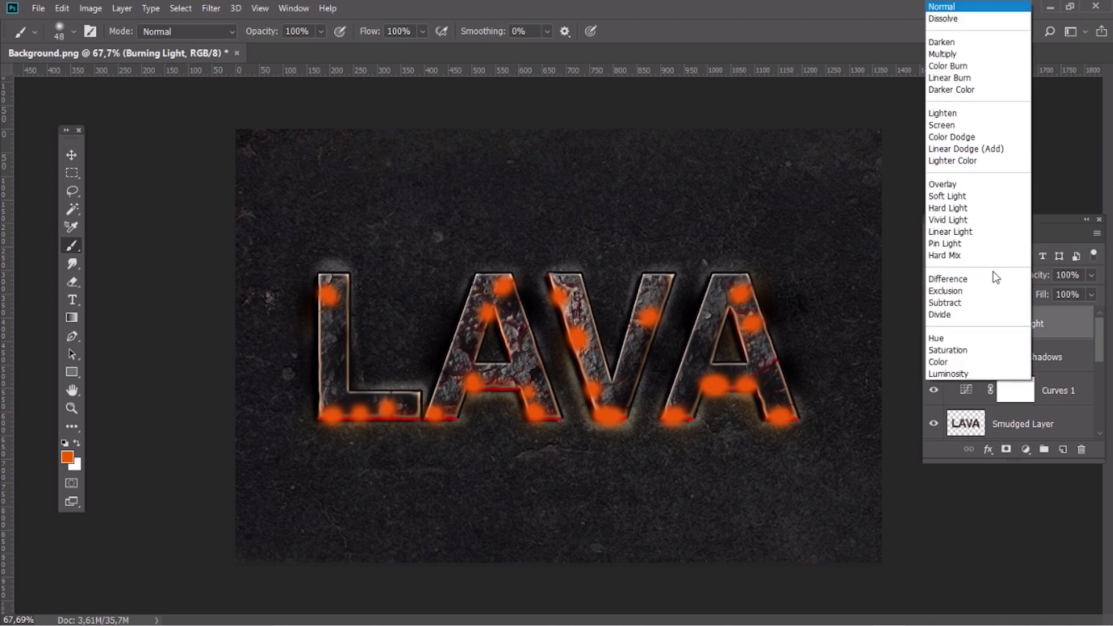
click(1008, 137)
click(210, 9)
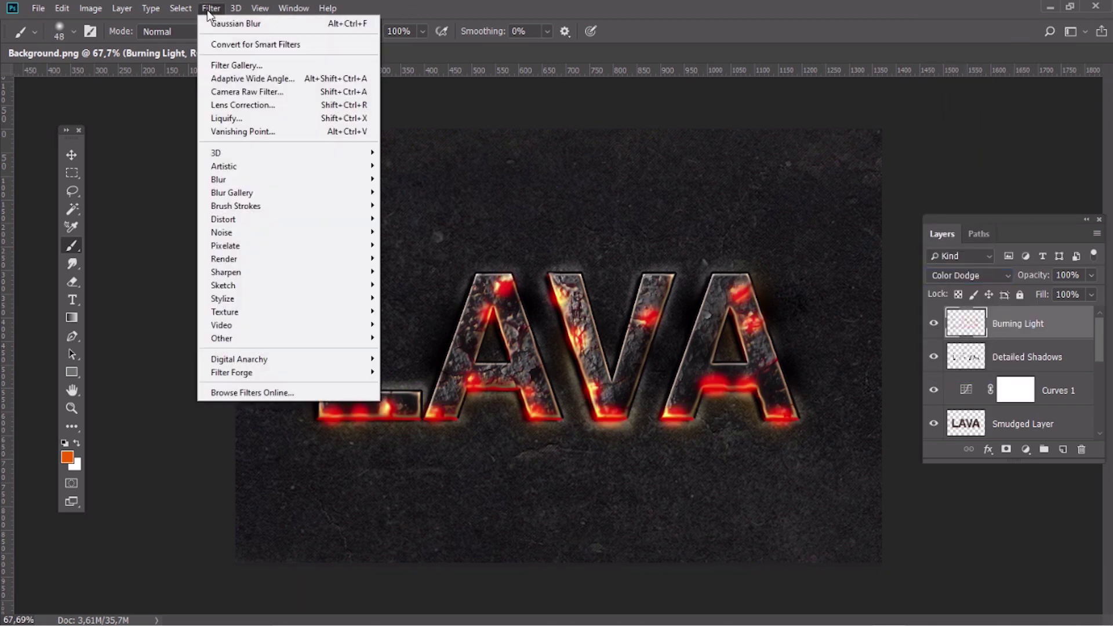
mouse_move(268, 175)
click(427, 230)
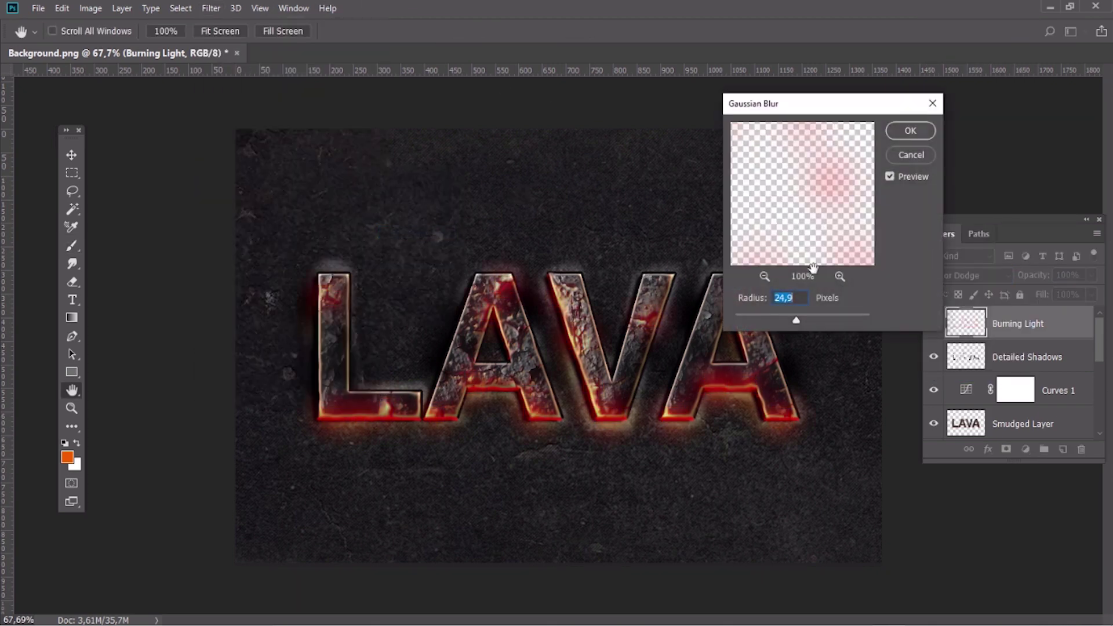
drag(796, 321, 793, 320)
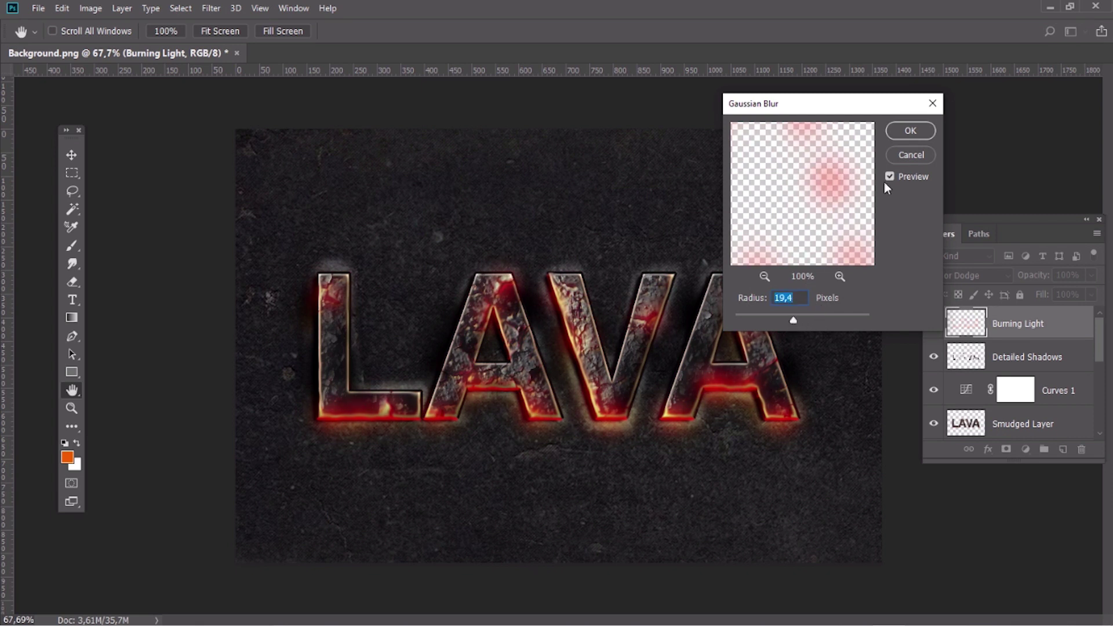
click(917, 135)
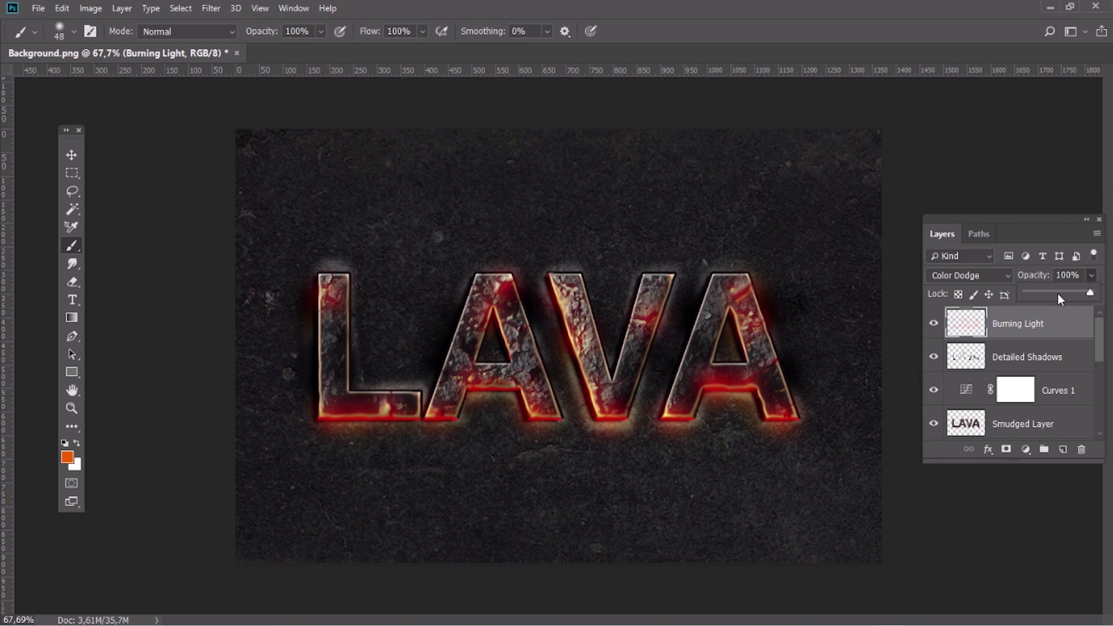
drag(1057, 291, 1053, 291)
click(1086, 335)
Step: Create a layer named HightLights and set the foreground colour to white ffffff
click(1063, 449)
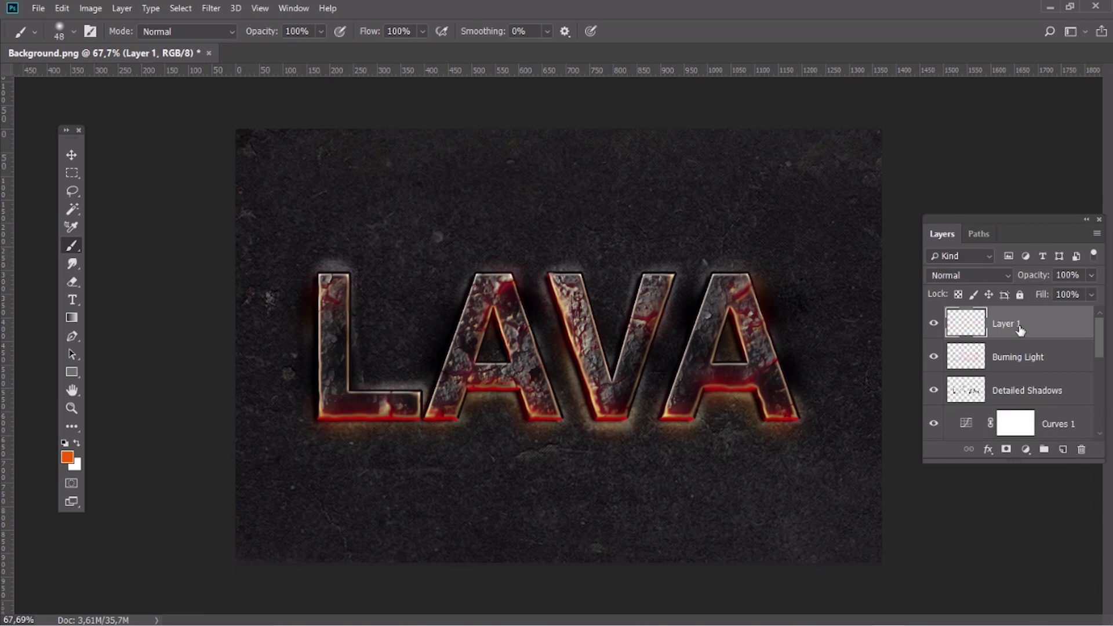
double_click(1018, 324)
text(HightLights)
key(Return)
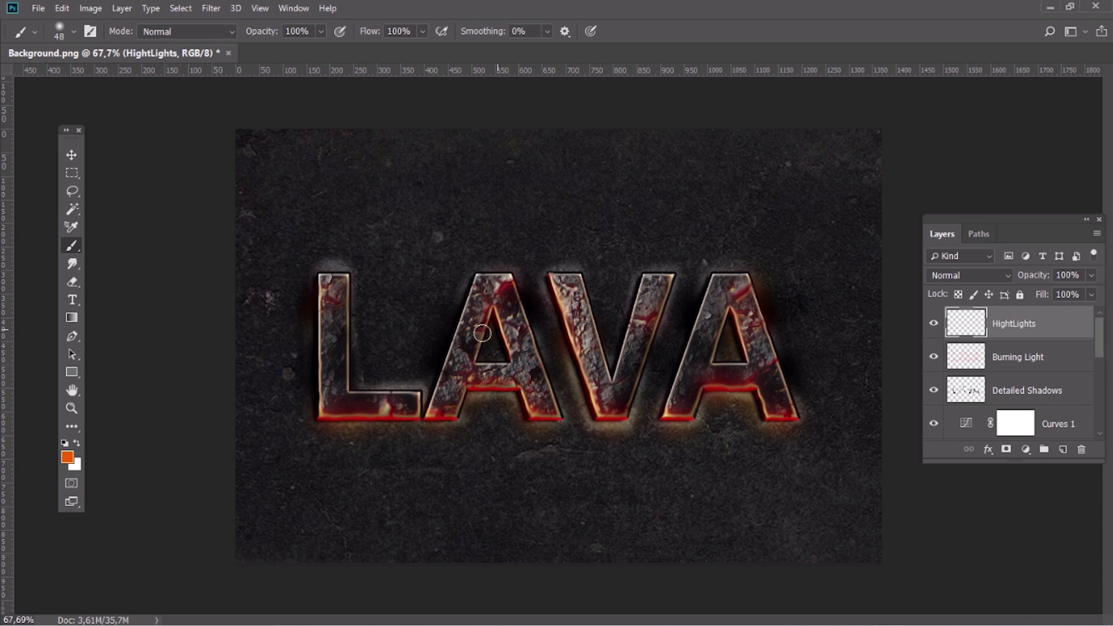
click(67, 458)
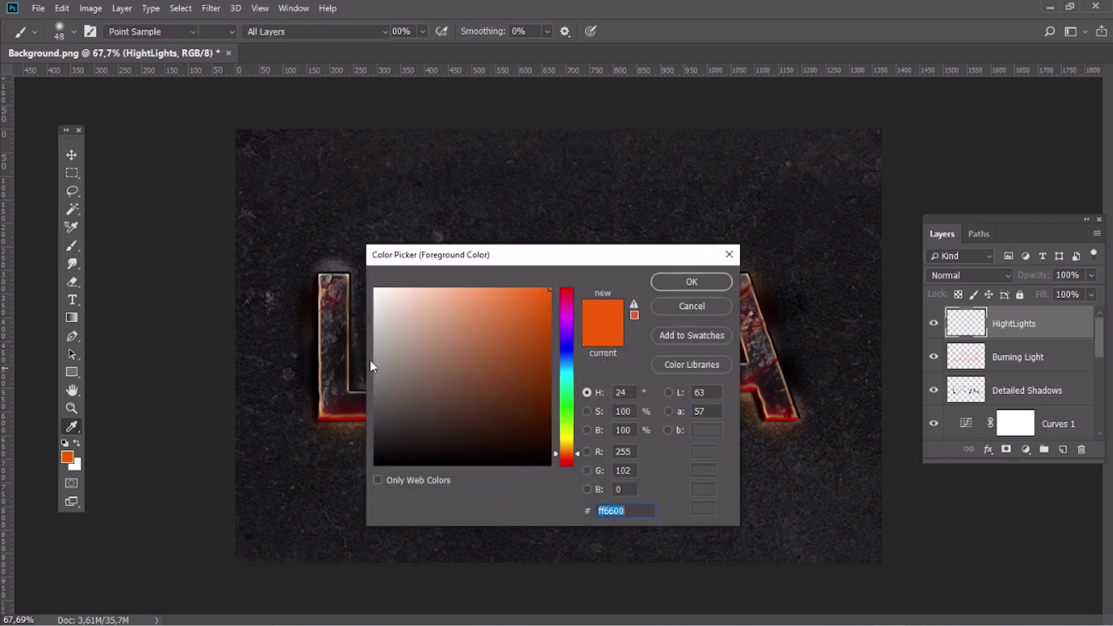
text(ffffff)
click(676, 281)
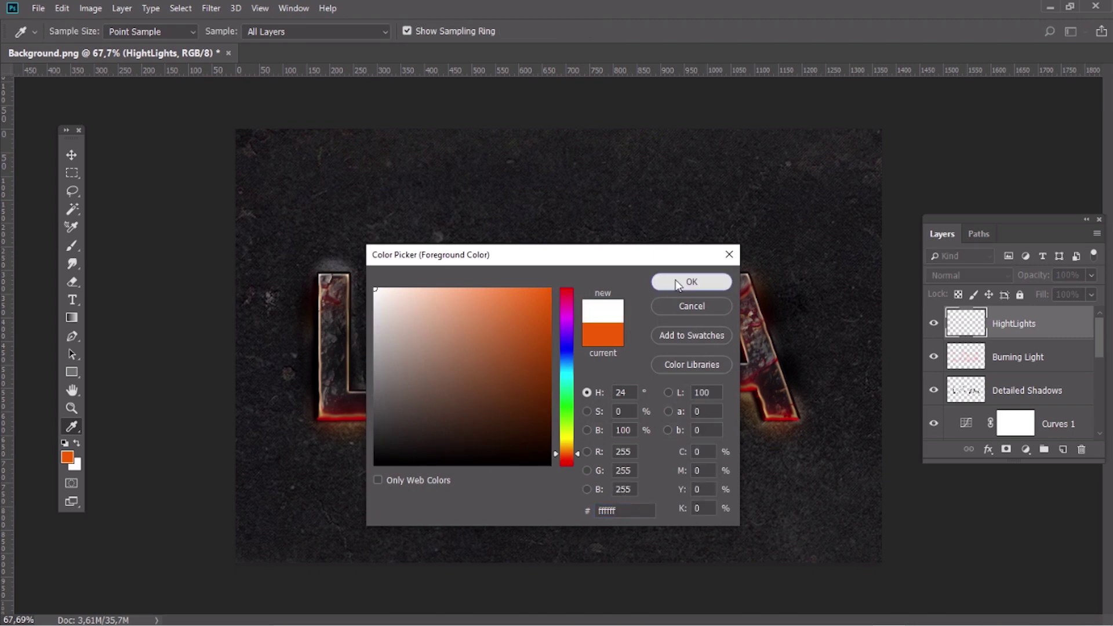
key(b)
Step: Set HightLights to Overlay and paint white glows on the L corner, A and V stroke
click(963, 276)
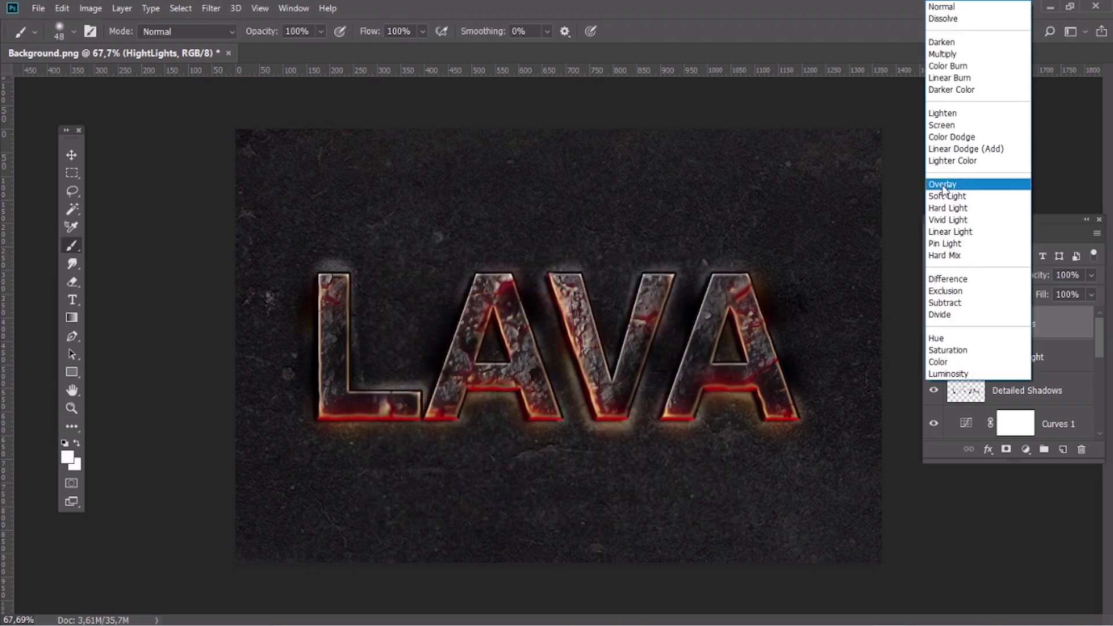
click(973, 187)
drag(340, 424, 458, 418)
drag(518, 310, 503, 283)
mouse_move(484, 395)
mouse_down()
mouse_move(517, 394)
mouse_move(544, 423)
mouse_up()
drag(585, 355, 572, 305)
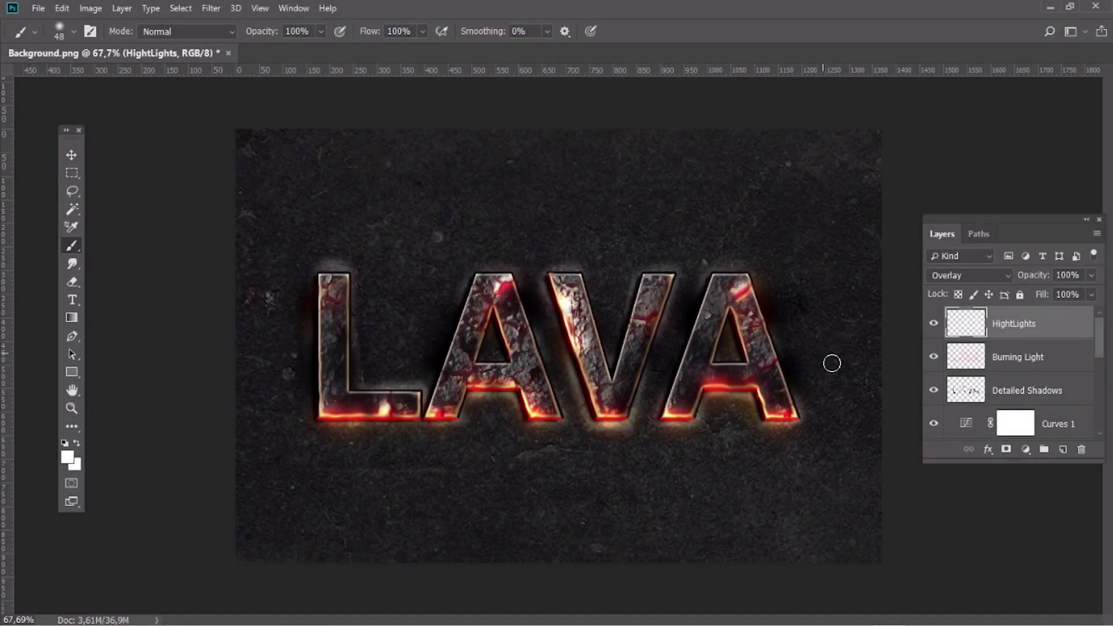
Step: Place the smoke image as linked, enlarged to about 170%, over the final A
click(37, 7)
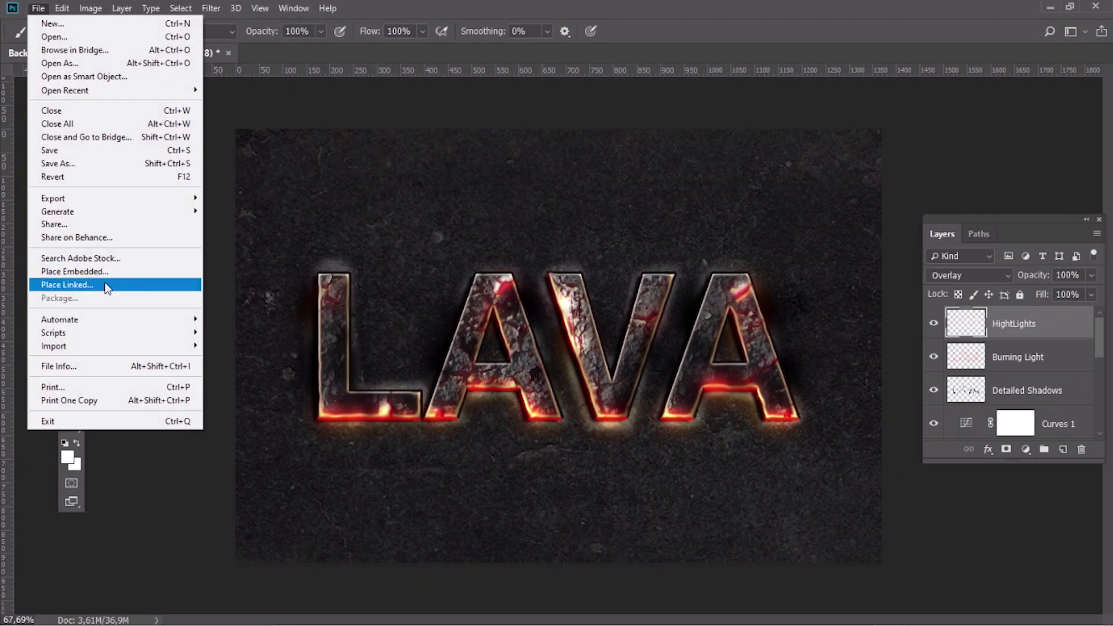
click(123, 284)
double_click(534, 231)
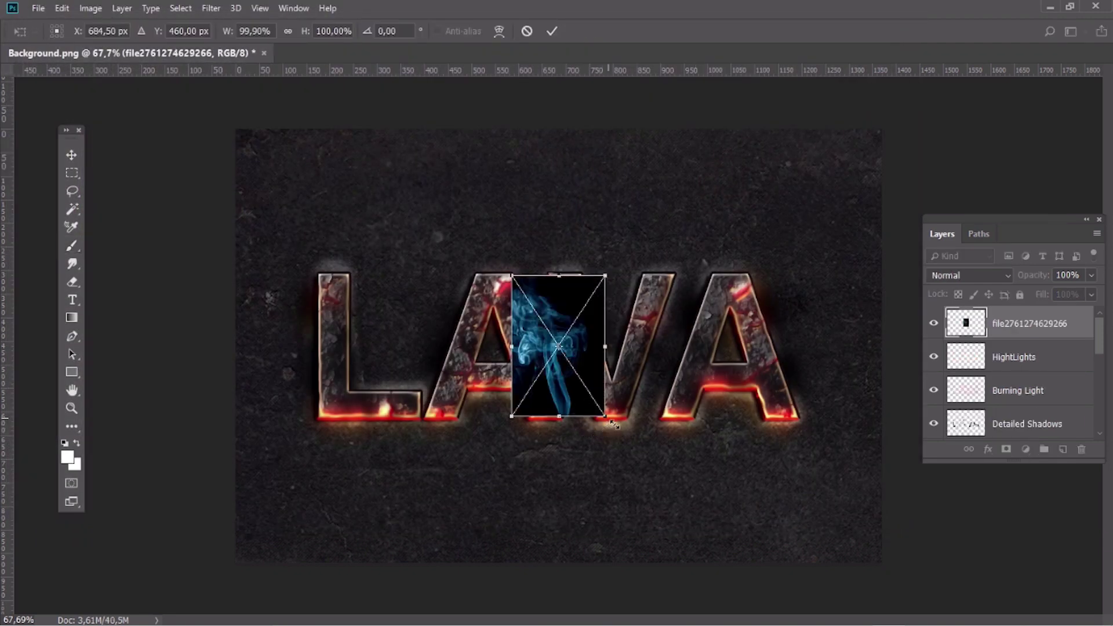
drag(611, 420, 675, 518)
mouse_move(650, 448)
mouse_down()
mouse_move(820, 393)
mouse_move(789, 401)
mouse_up()
key(Return)
Step: Rasterize the smoke layer, desaturate it to grey-white, and blend it in Screen mode
right_click(1023, 319)
click(884, 282)
key(ctrl+shift+u)
key(v)
click(969, 275)
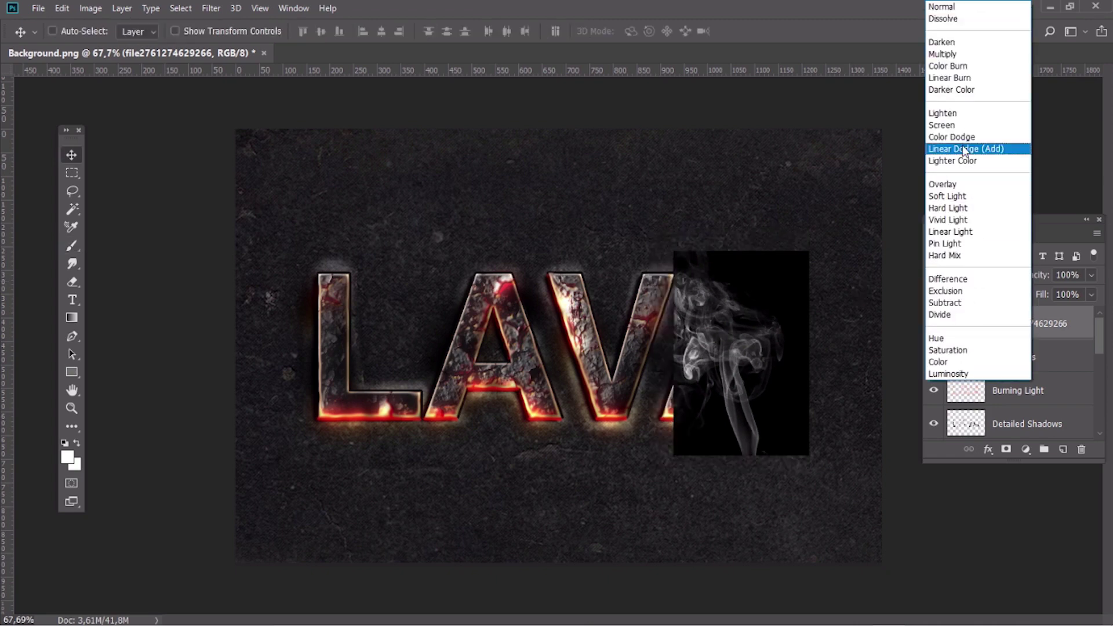
click(963, 126)
Step: Erase the excess smoke along the right A's left edge and the tail below it
key(z)
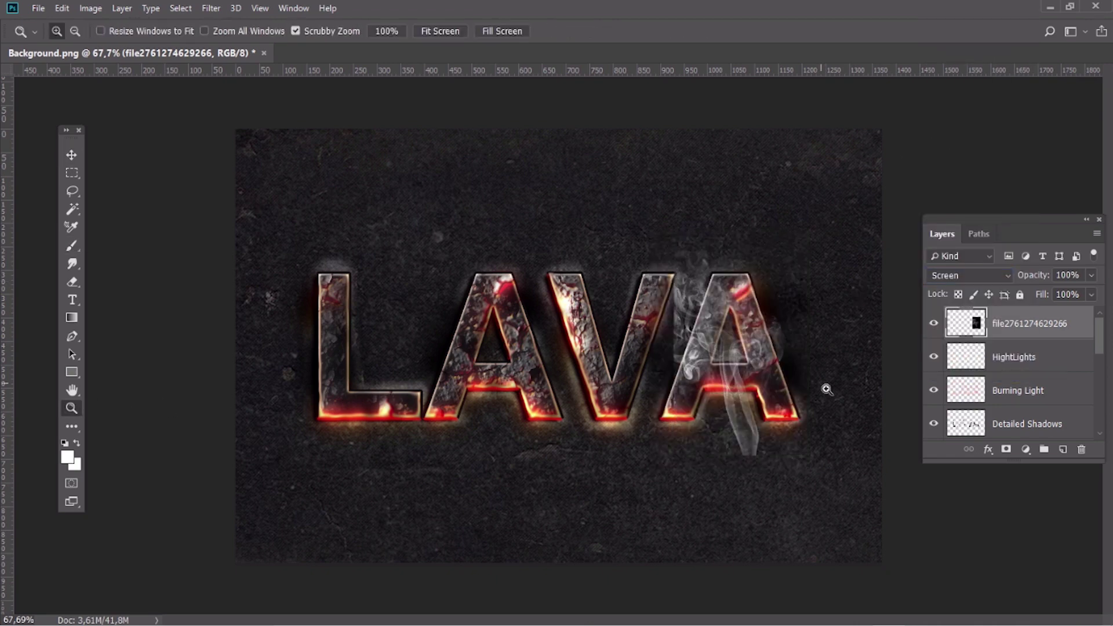
click(827, 390)
click(672, 361)
drag(672, 361, 568, 323)
alt+click(568, 323)
click(75, 283)
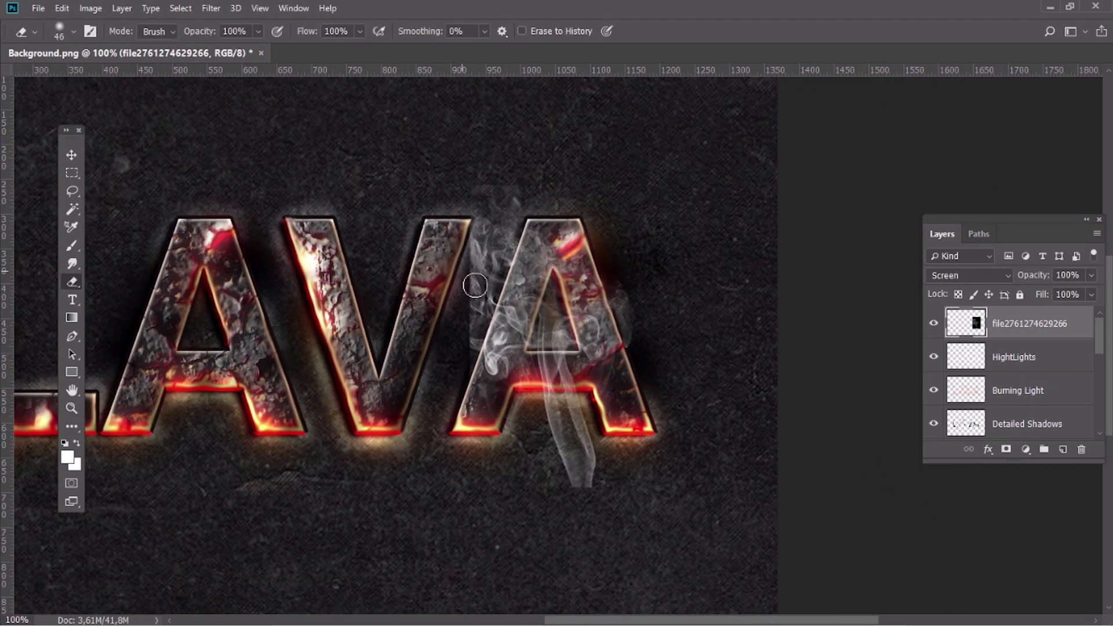
drag(475, 288, 477, 367)
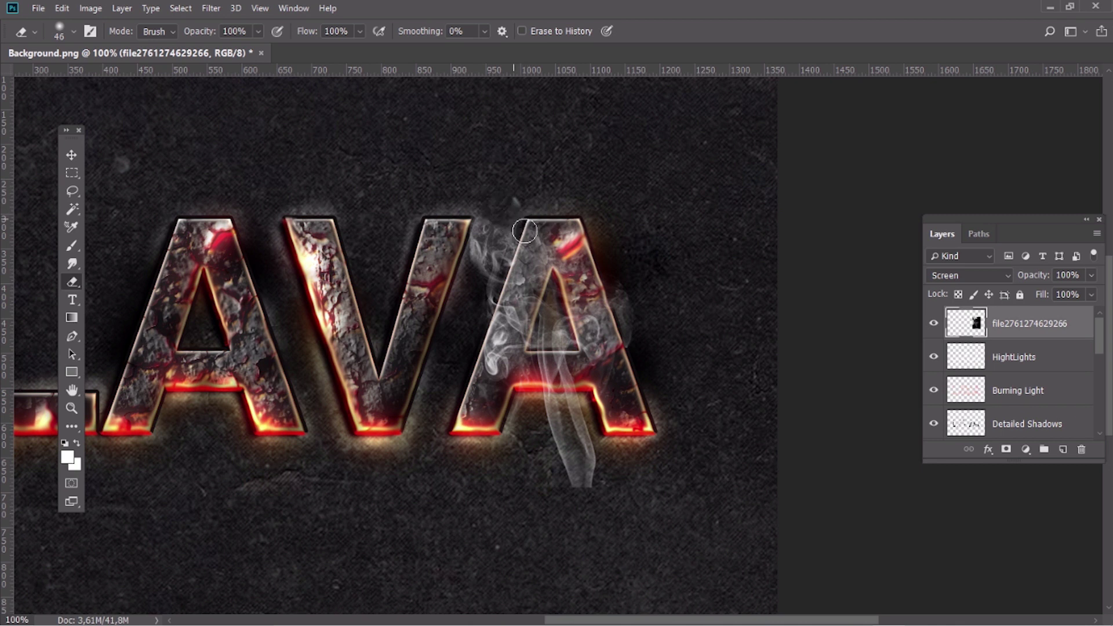
mouse_move(610, 504)
mouse_down()
mouse_move(595, 458)
mouse_move(563, 427)
mouse_move(590, 434)
mouse_move(562, 461)
mouse_move(593, 421)
mouse_move(549, 420)
mouse_up()
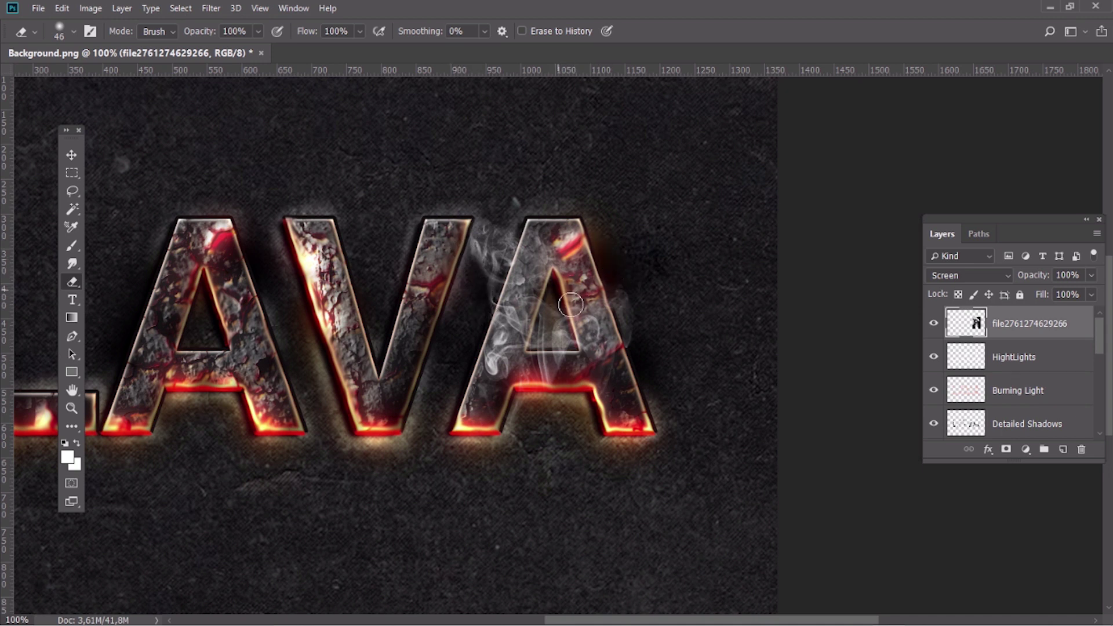
Step: Reshape the smoke layer with Edit > Transform > Warp
click(73, 155)
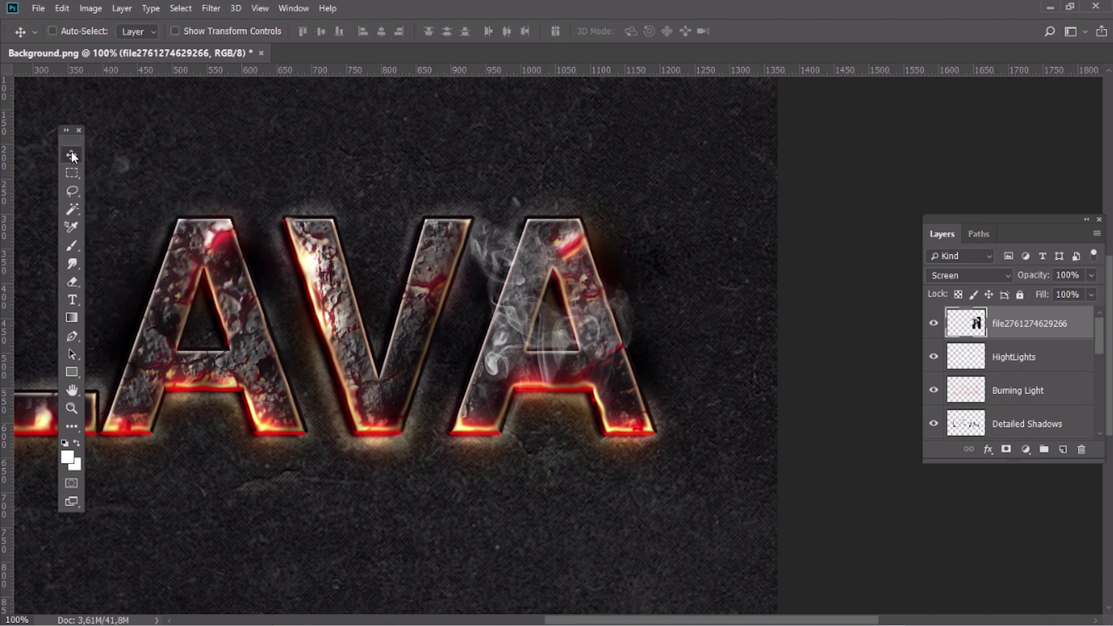
click(62, 8)
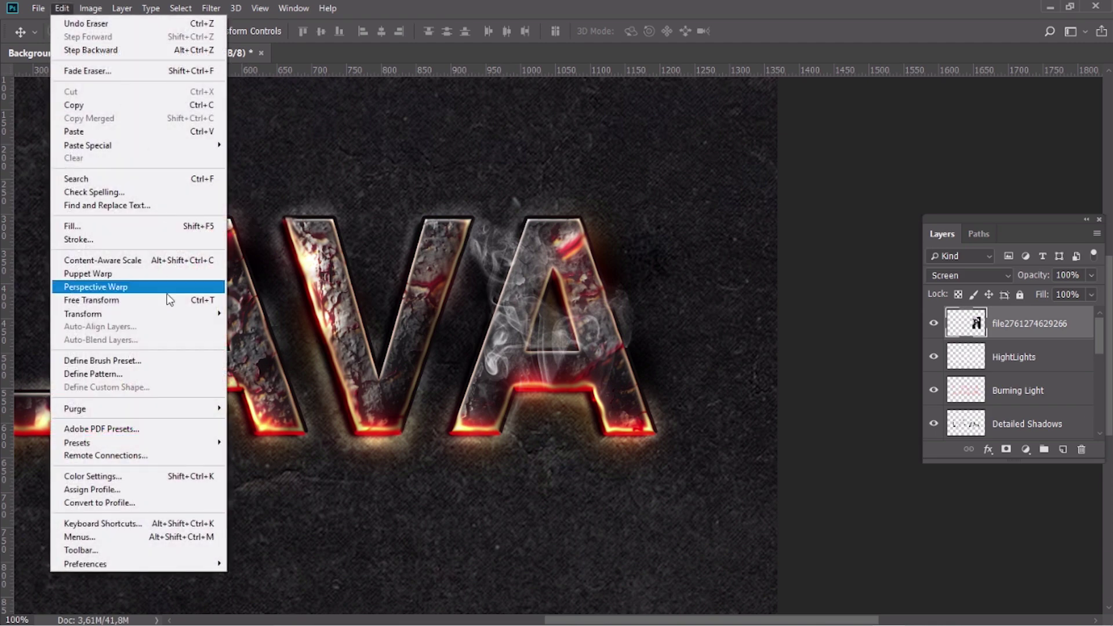
mouse_move(163, 316)
click(278, 400)
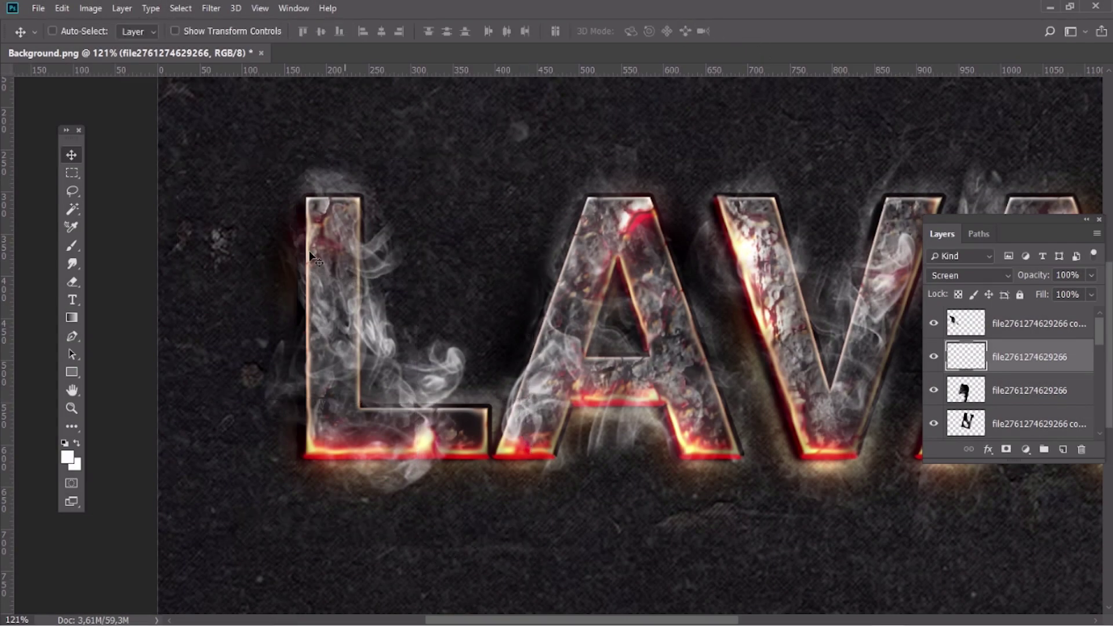
scroll(563, 352, down, 3)
scroll(564, 352, down, 3)
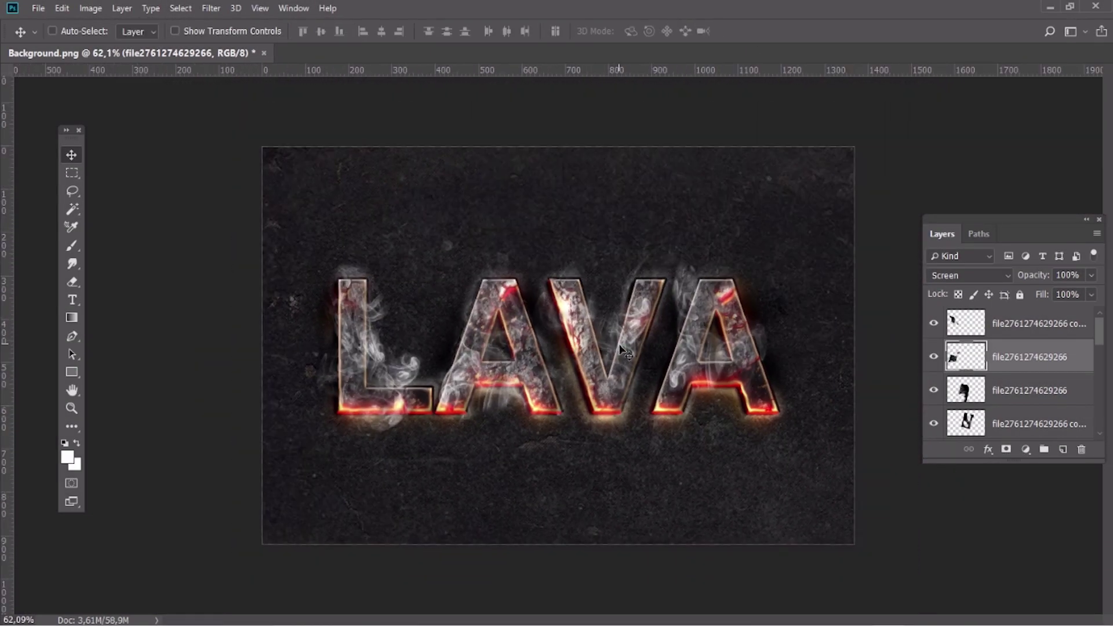
Step: Place the fire-sparks image as a linked layer above the top smoke copy
click(1019, 324)
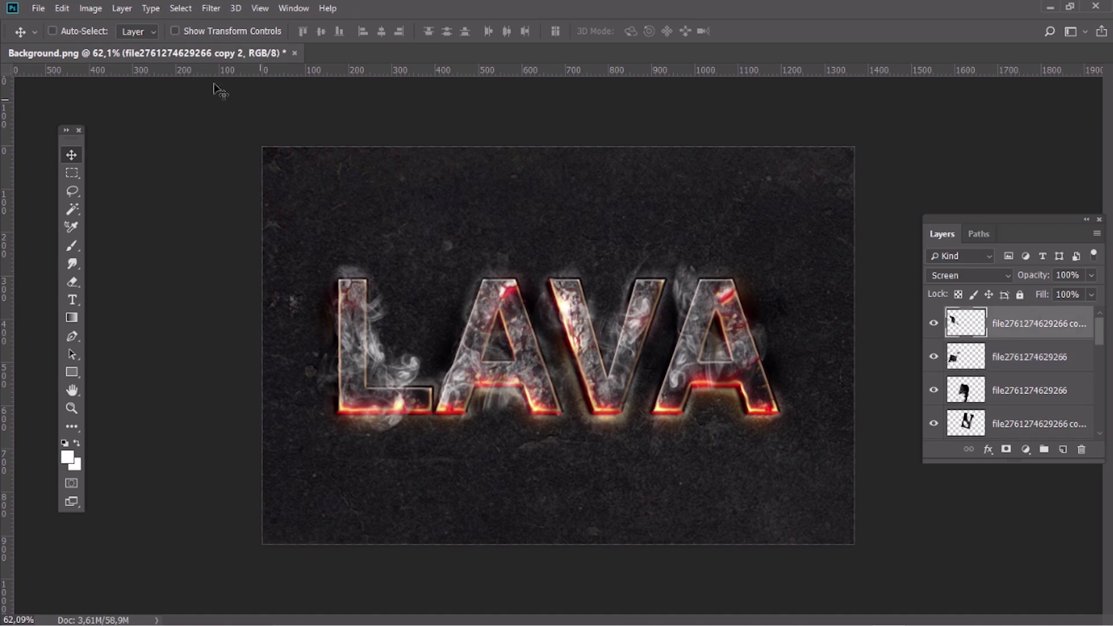
click(38, 8)
click(89, 285)
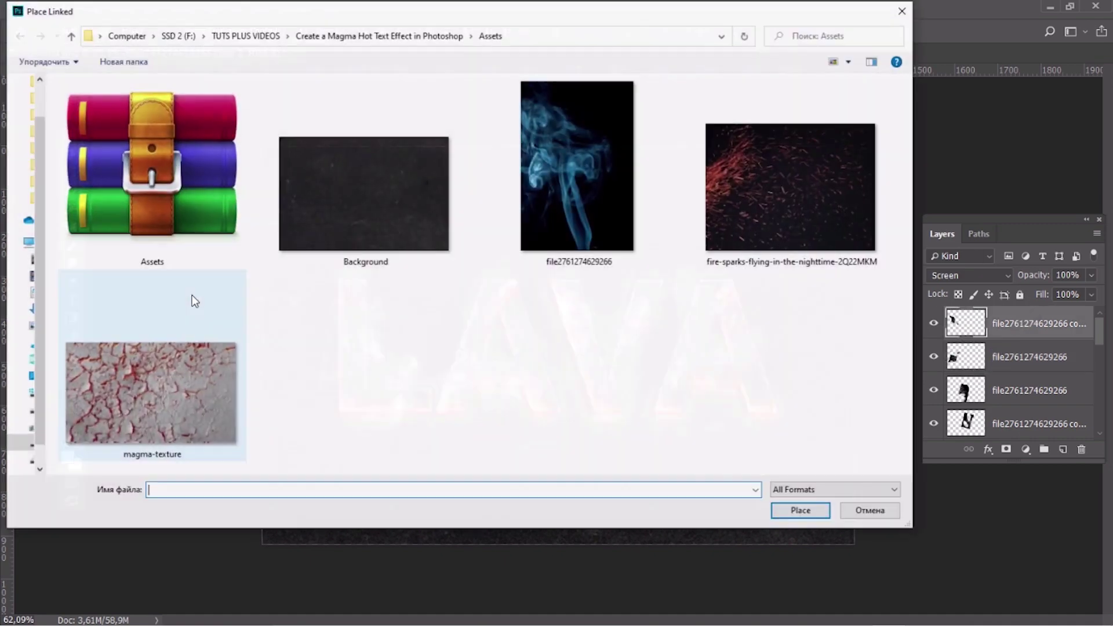
double_click(757, 228)
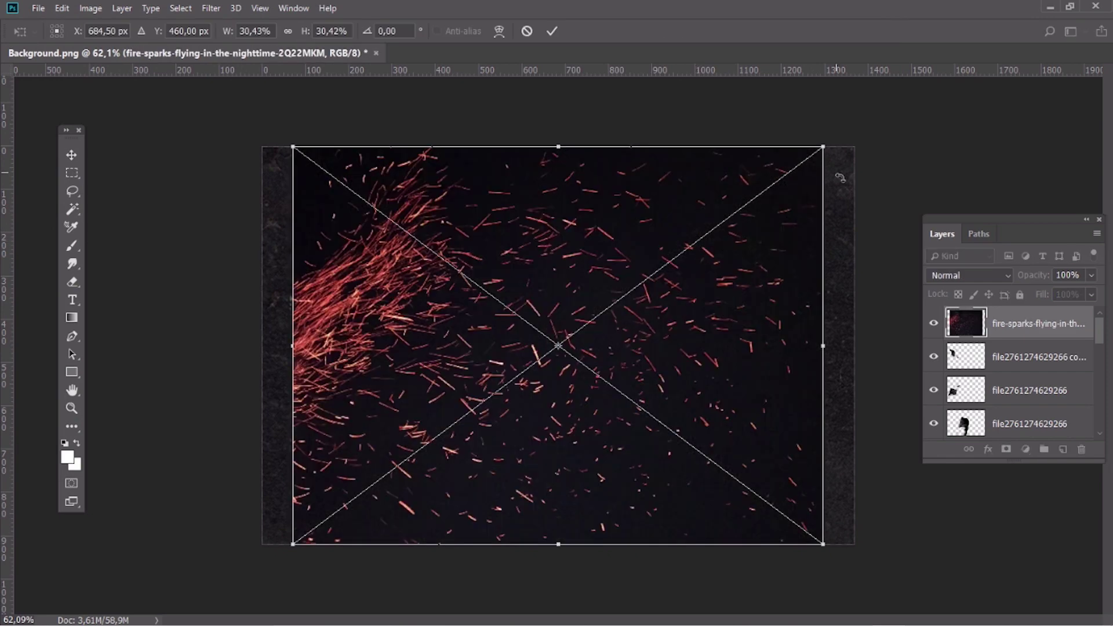
Step: Scale the sparks to cover the whole canvas and blend them in Color Dodge mode
drag(830, 152, 1059, 58)
drag(289, 551, 147, 623)
drag(387, 420, 284, 465)
key(Return)
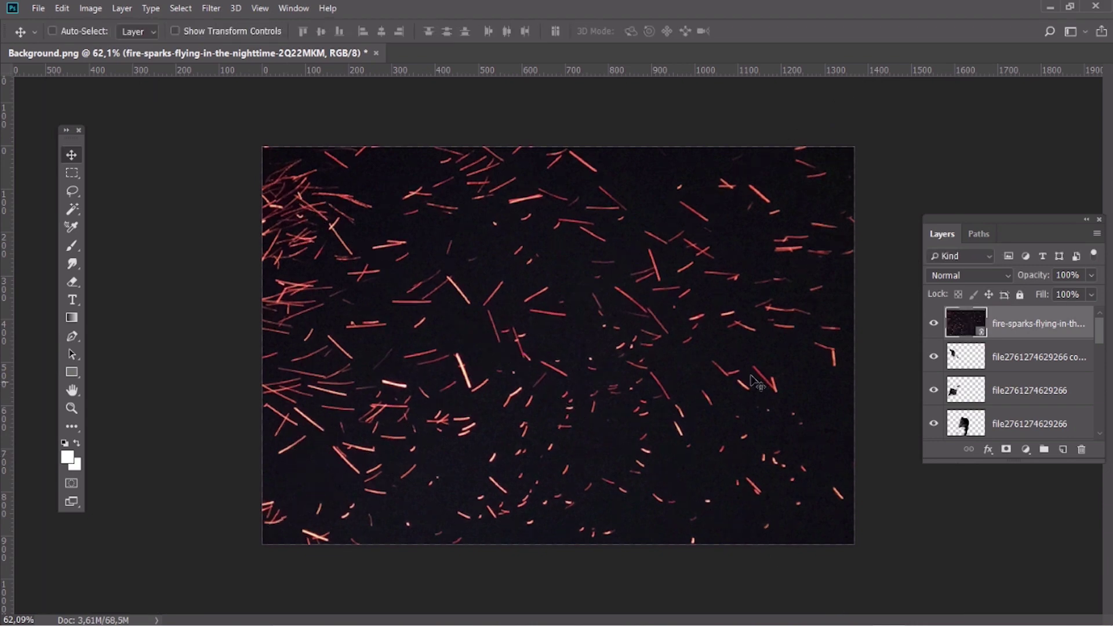
click(943, 277)
click(949, 137)
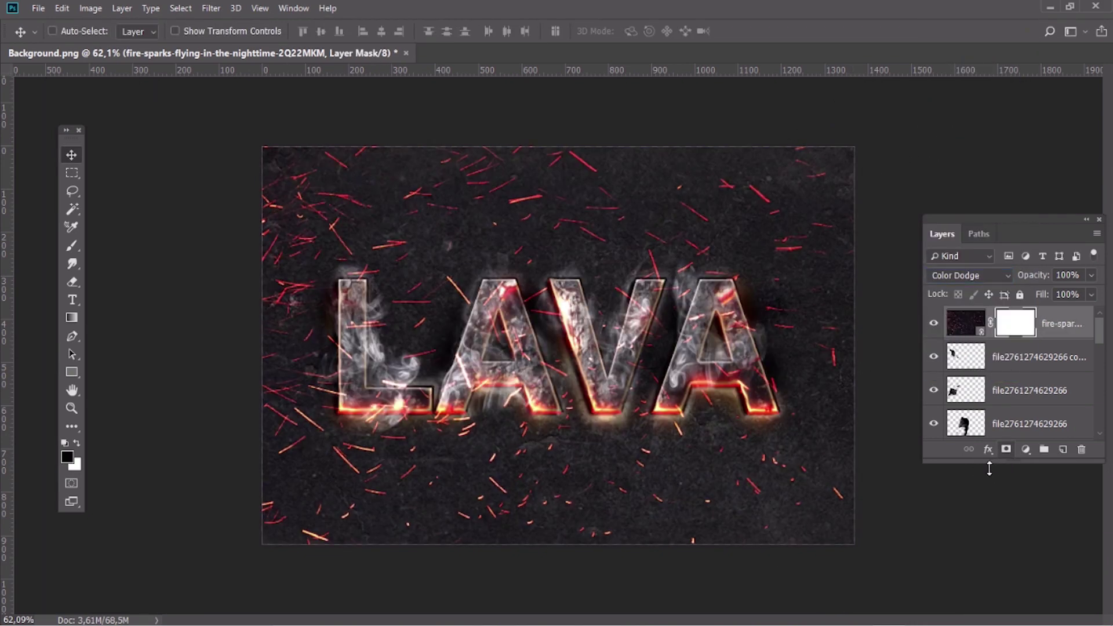
Step: Target the sparks layer mask and set up a 114 px soft black brush
click(73, 247)
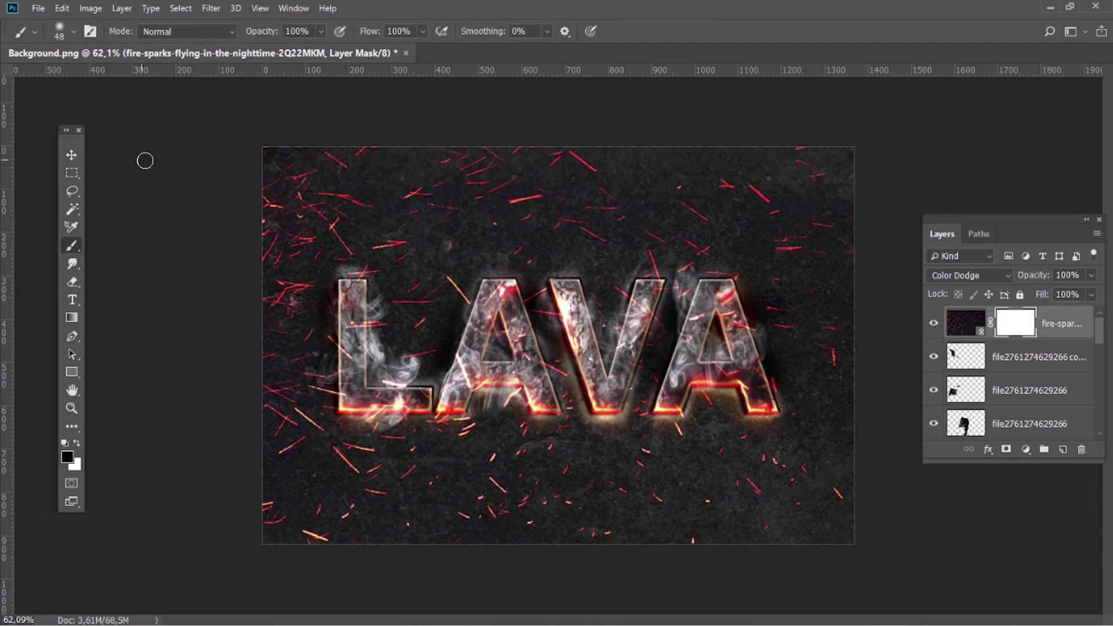
click(73, 32)
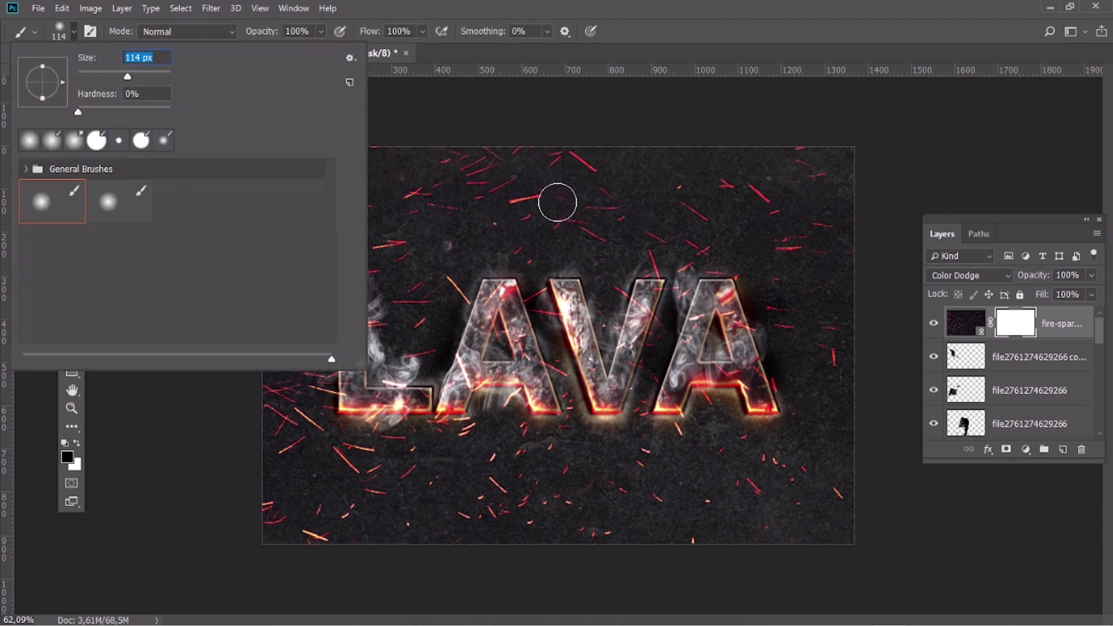
key(Return)
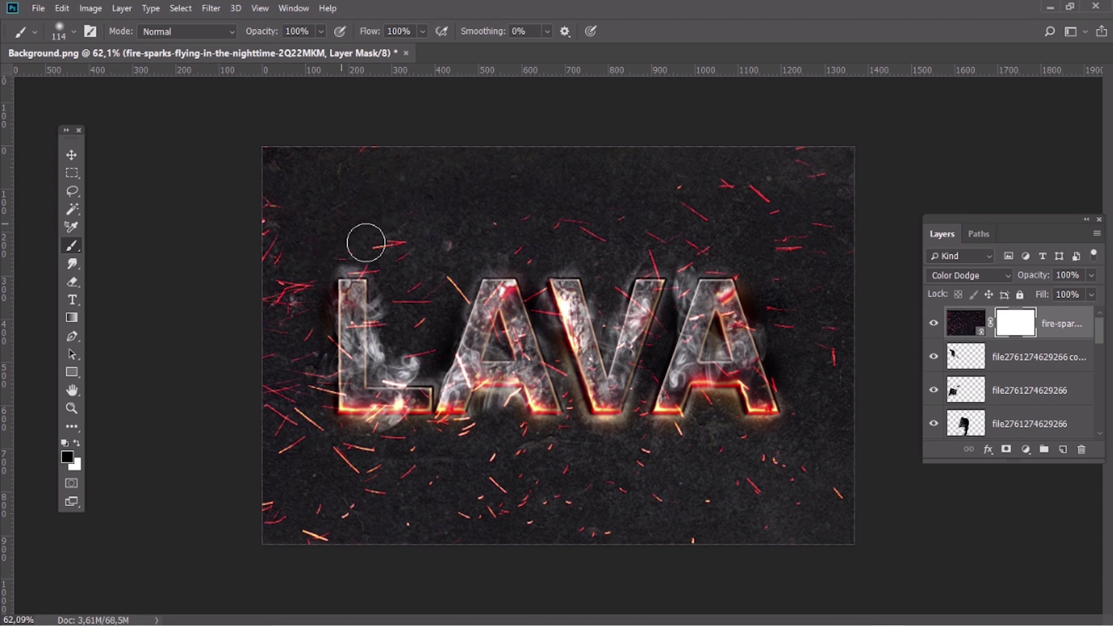
Step: Paint out the sparks left of the L, on the right, top, and above and below the L
mouse_move(306, 180)
mouse_down()
mouse_move(312, 317)
mouse_move(301, 333)
mouse_move(280, 328)
mouse_move(273, 281)
mouse_move(293, 393)
mouse_move(297, 382)
mouse_move(304, 508)
mouse_move(344, 555)
mouse_move(598, 560)
mouse_move(685, 543)
mouse_move(575, 510)
mouse_move(577, 497)
mouse_move(721, 551)
mouse_up()
mouse_move(847, 504)
mouse_down()
mouse_move(860, 365)
mouse_move(782, 221)
mouse_move(864, 193)
mouse_move(663, 182)
mouse_move(539, 223)
mouse_up()
drag(475, 259, 346, 270)
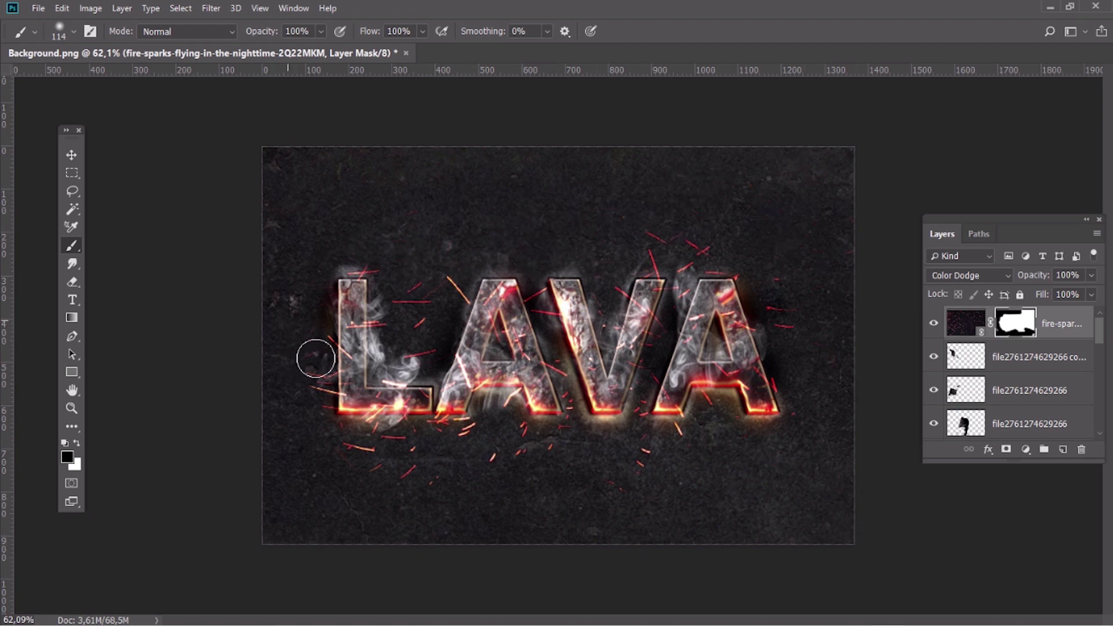
drag(348, 428, 445, 503)
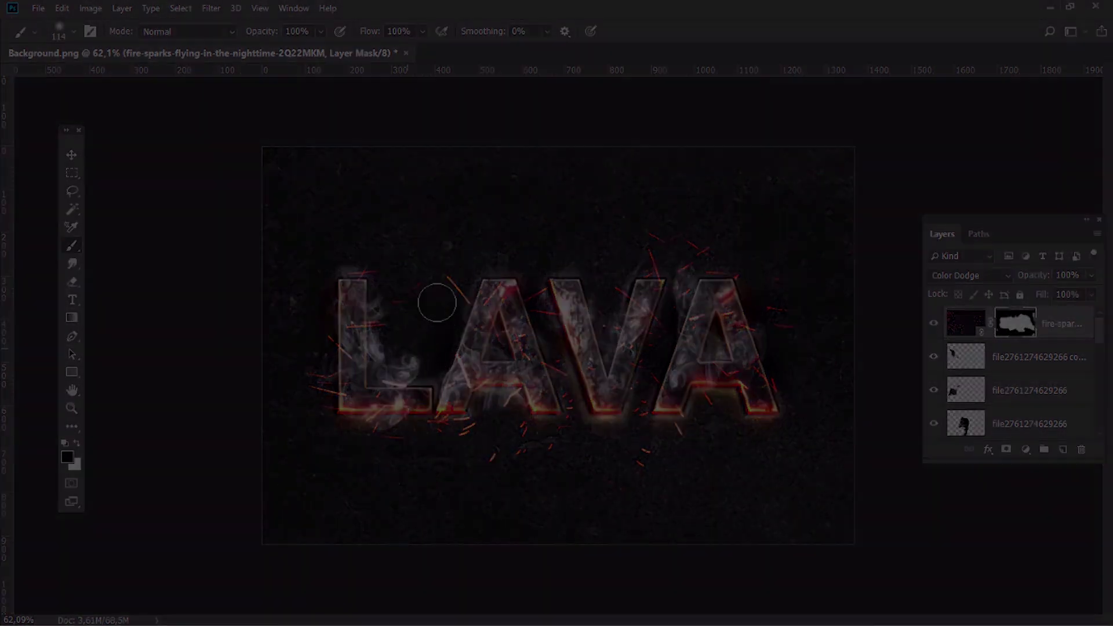